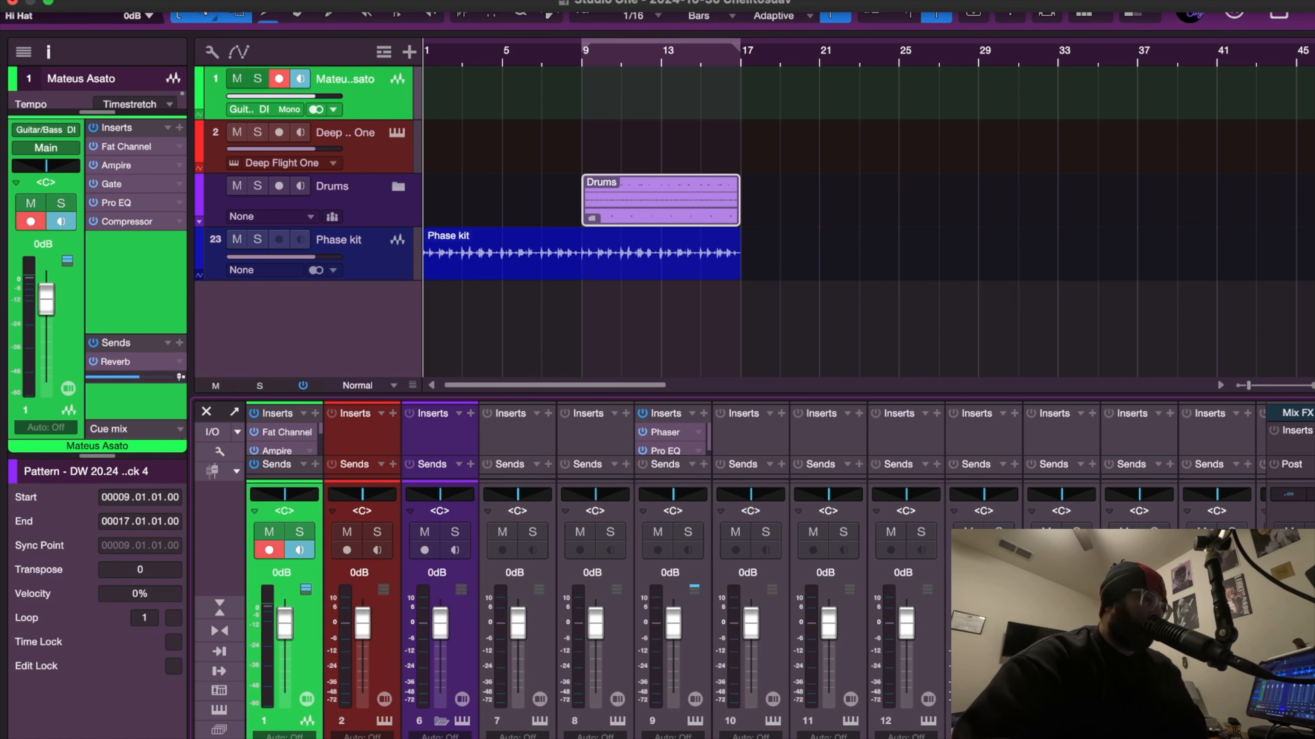
Open the preferences, view the audio device settings, and switch to the song's Audio I/O Setup.
{"action": "left_click", "coordinate": [85, 32]}
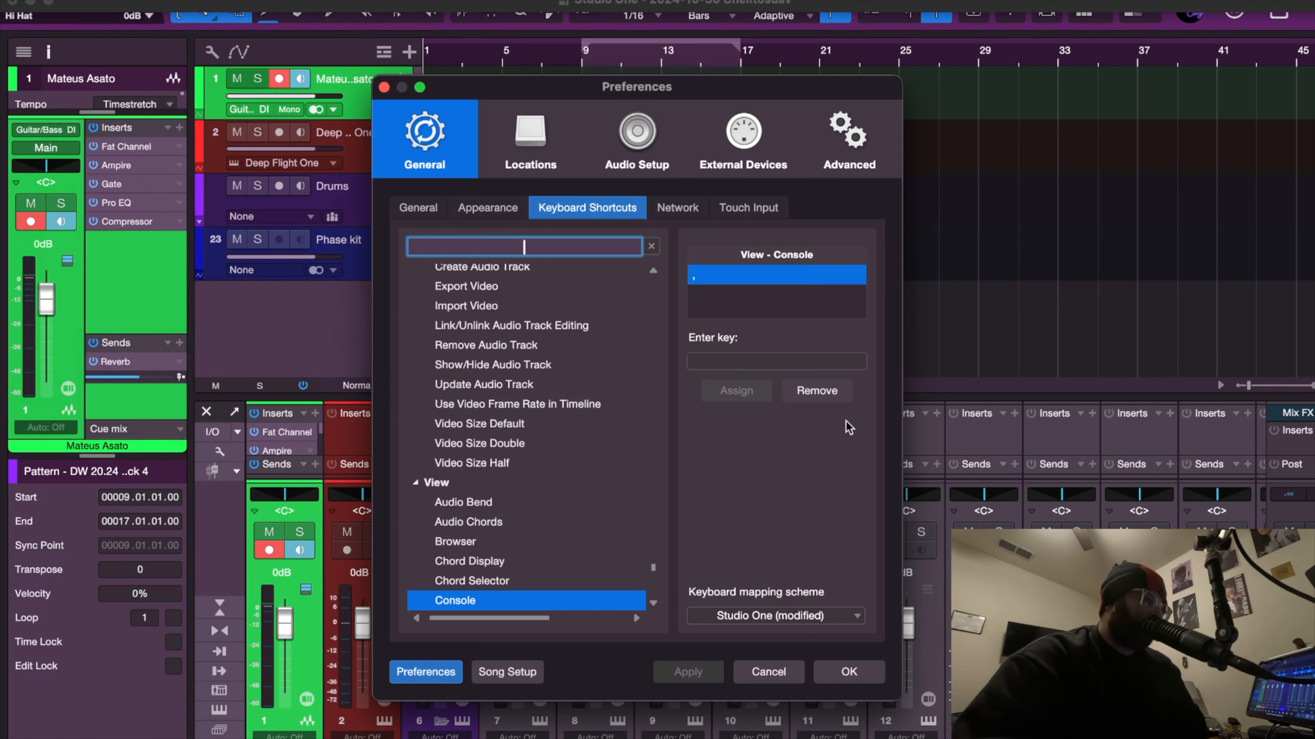
{"action": "left_click", "coordinate": [637, 135]}
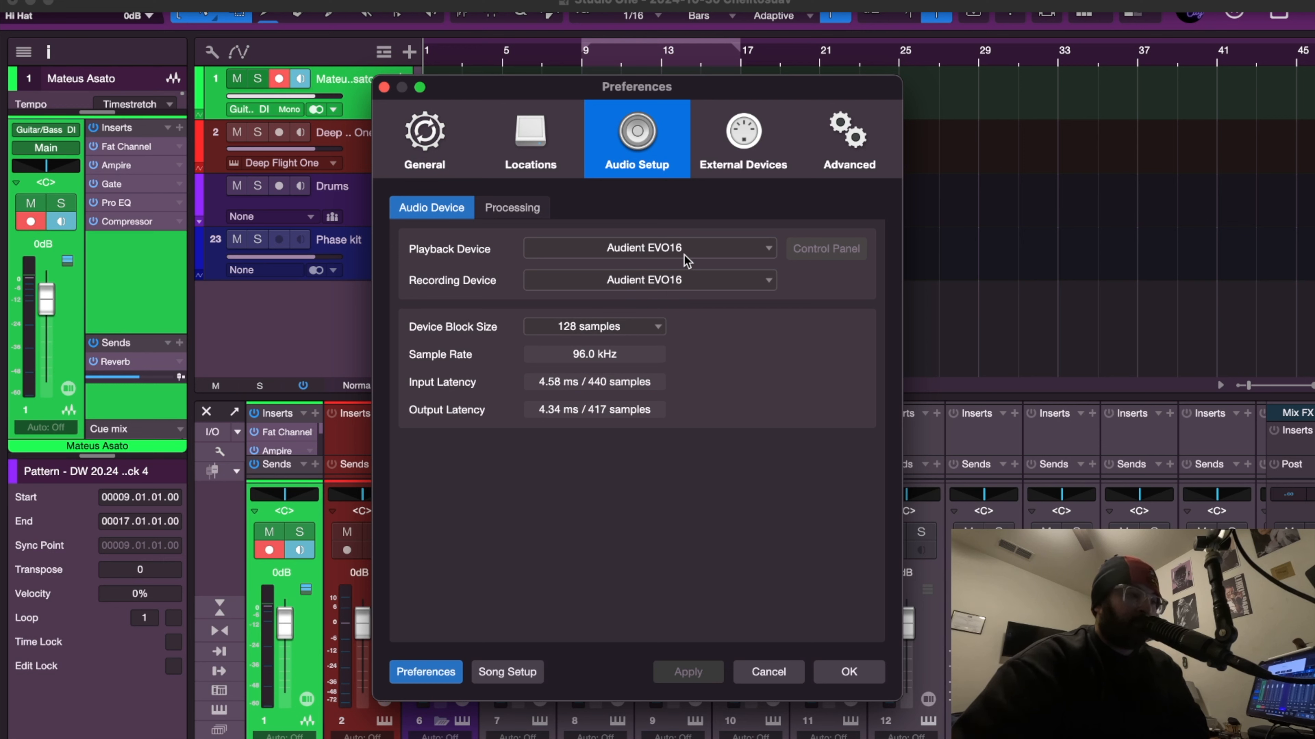
{"action": "left_click", "coordinate": [505, 664]}
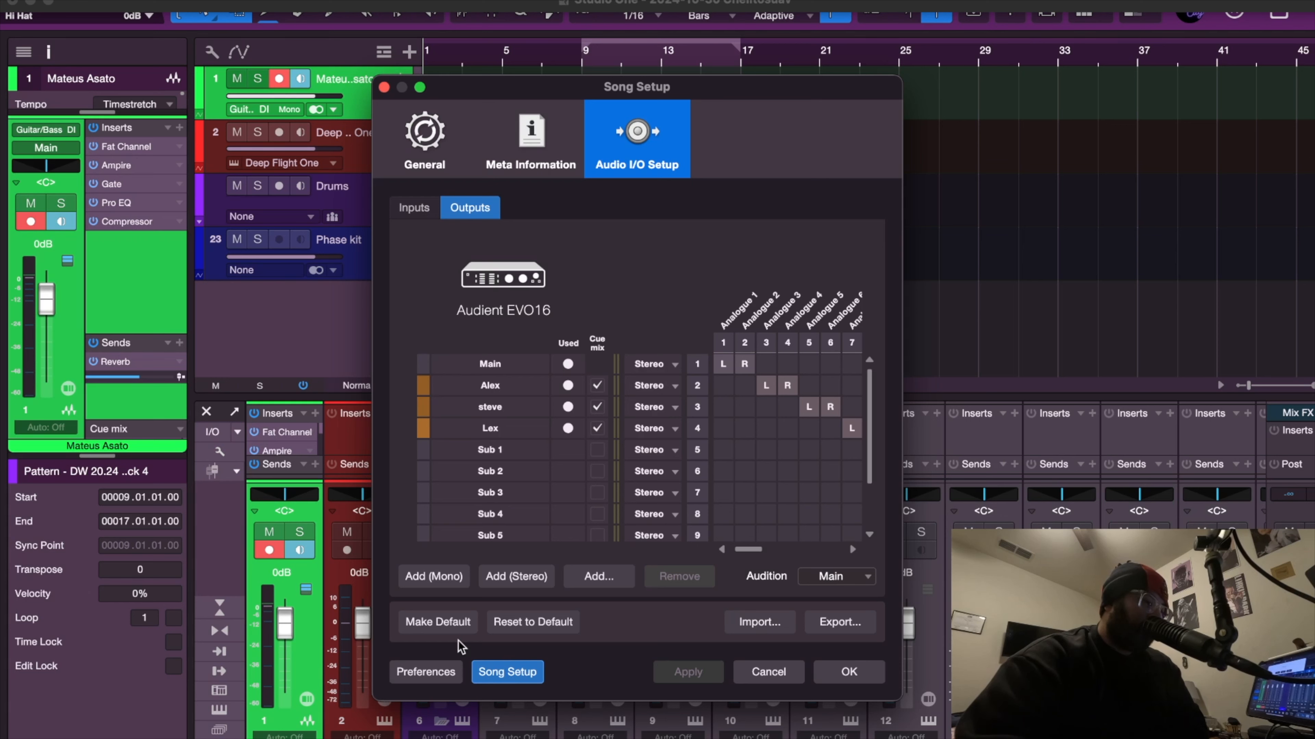
Reset the output configuration to the default I/O setup and apply it.
{"action": "left_click", "coordinate": [538, 628]}
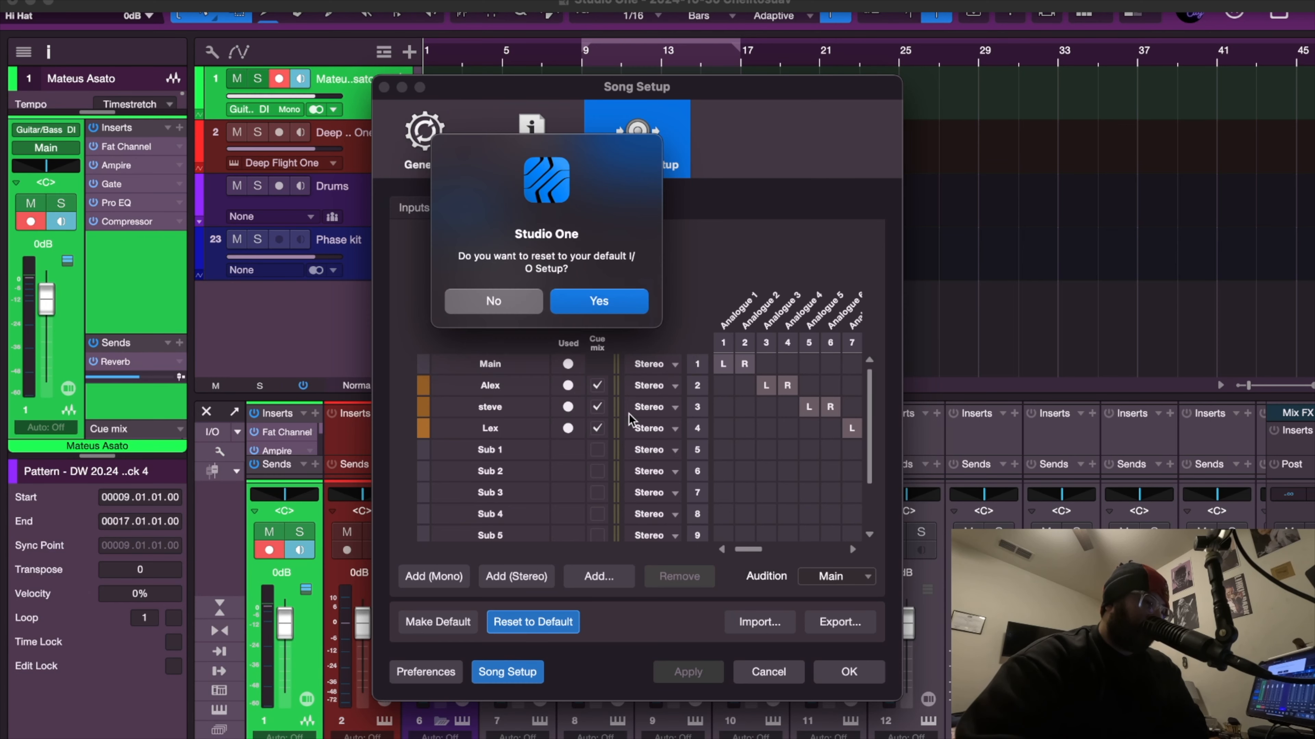
{"action": "left_click", "coordinate": [613, 311]}
{"action": "left_click", "coordinate": [703, 677]}
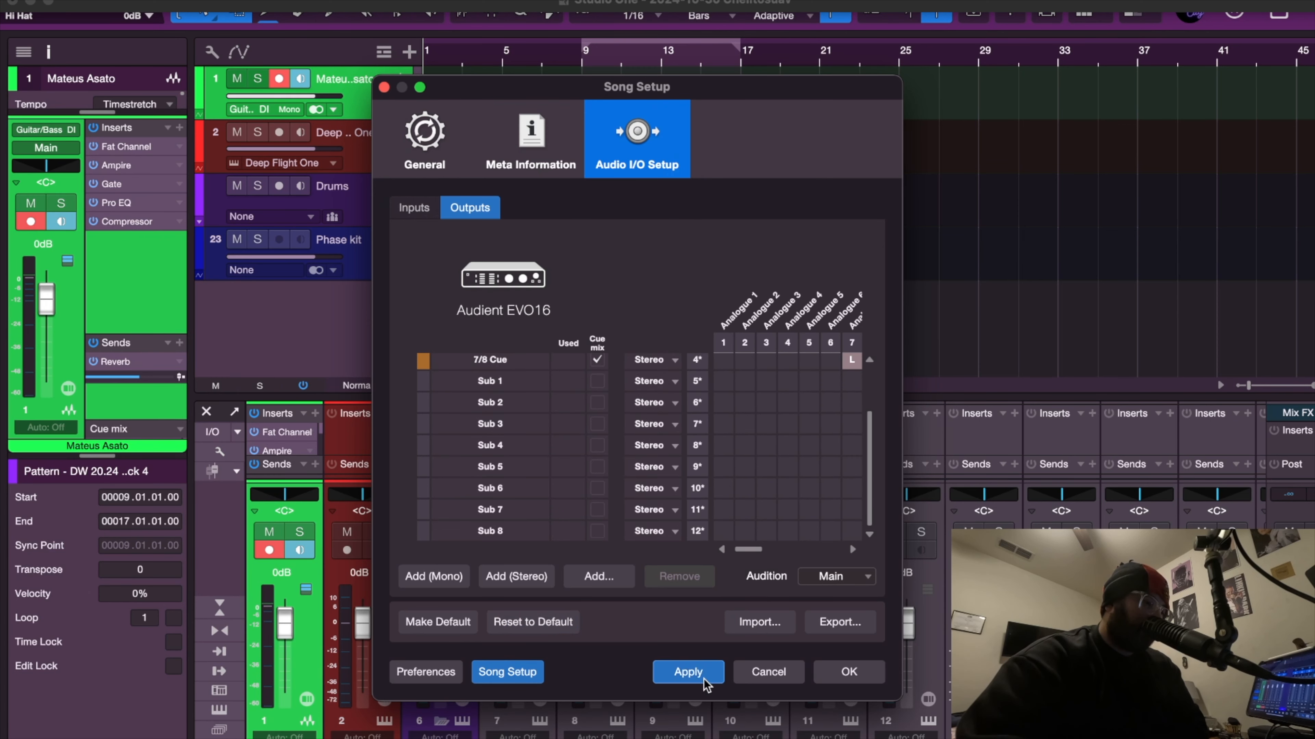
{"action": "left_click", "coordinate": [677, 675]}
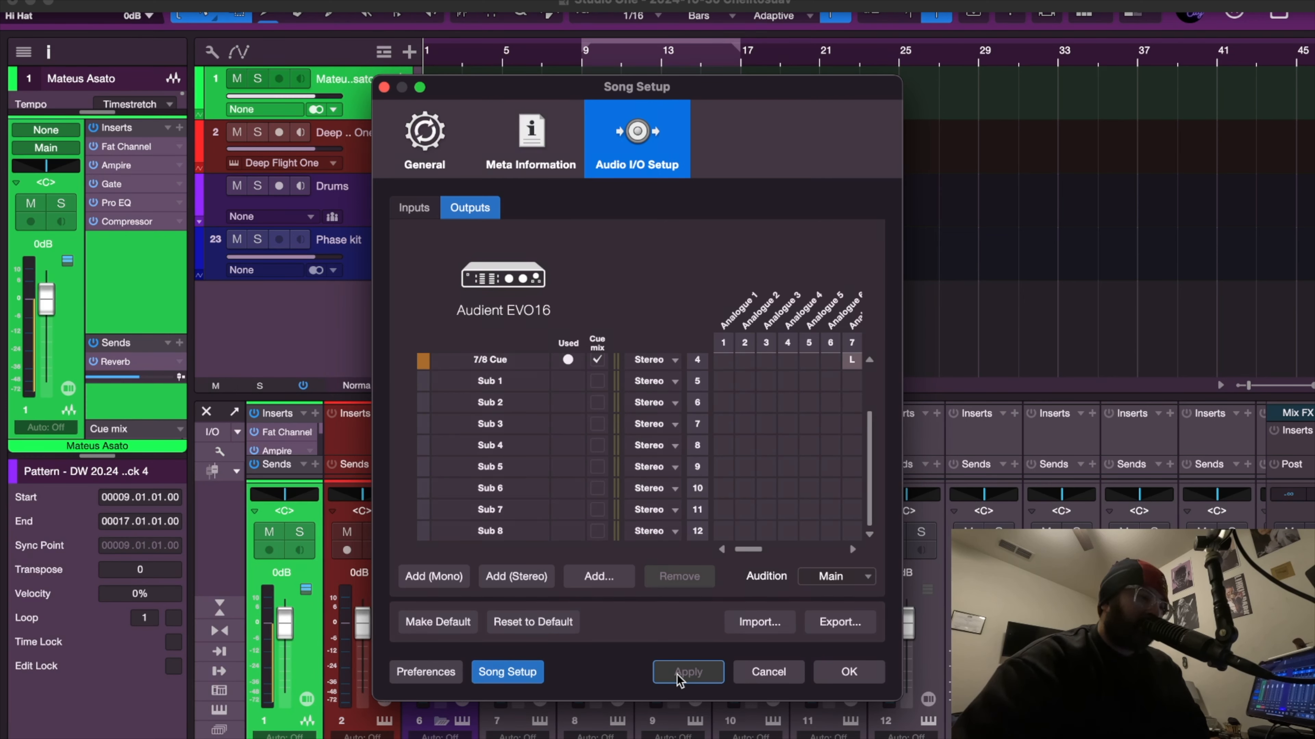
Switch to the inputs, select every input channel, and remove them all.
{"action": "left_click", "coordinate": [429, 213]}
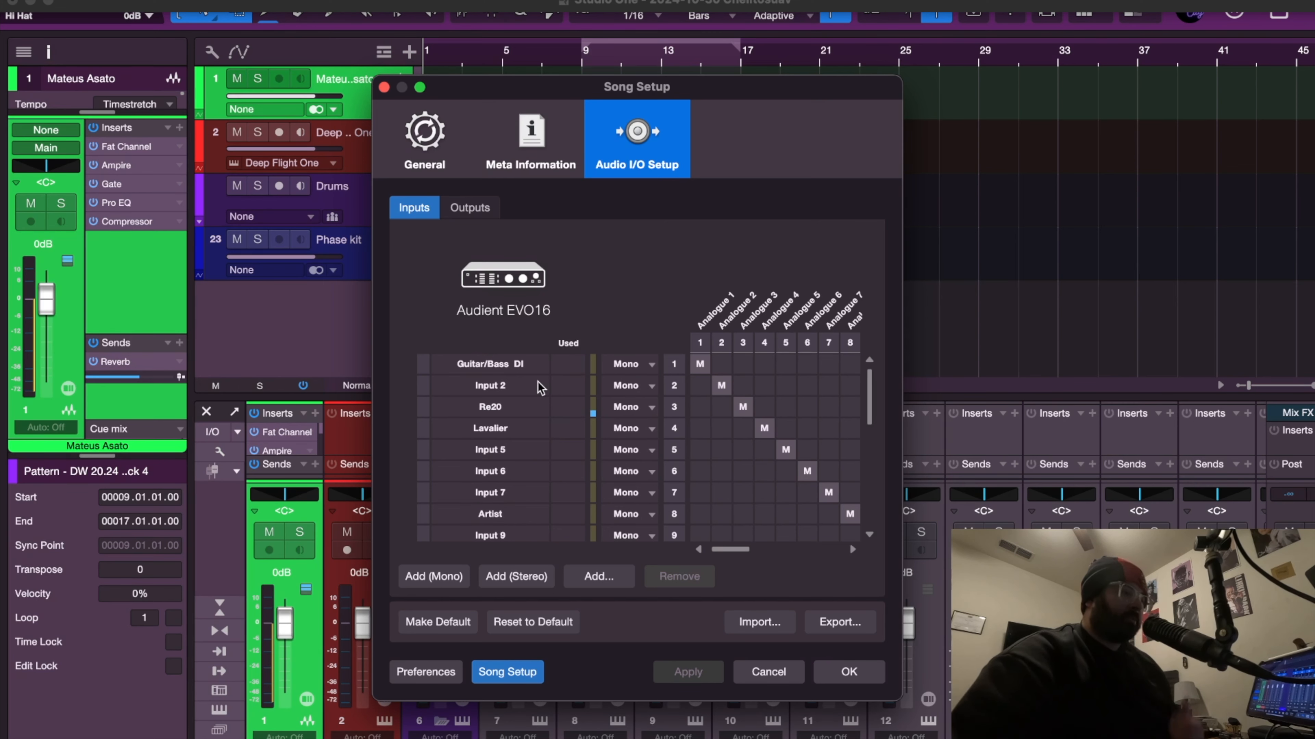
{"action": "scroll", "coordinate": [539, 382], "scroll_direction": "down", "scroll_amount": 5}
{"action": "scroll", "coordinate": [538, 382], "scroll_direction": "up", "scroll_amount": 5}
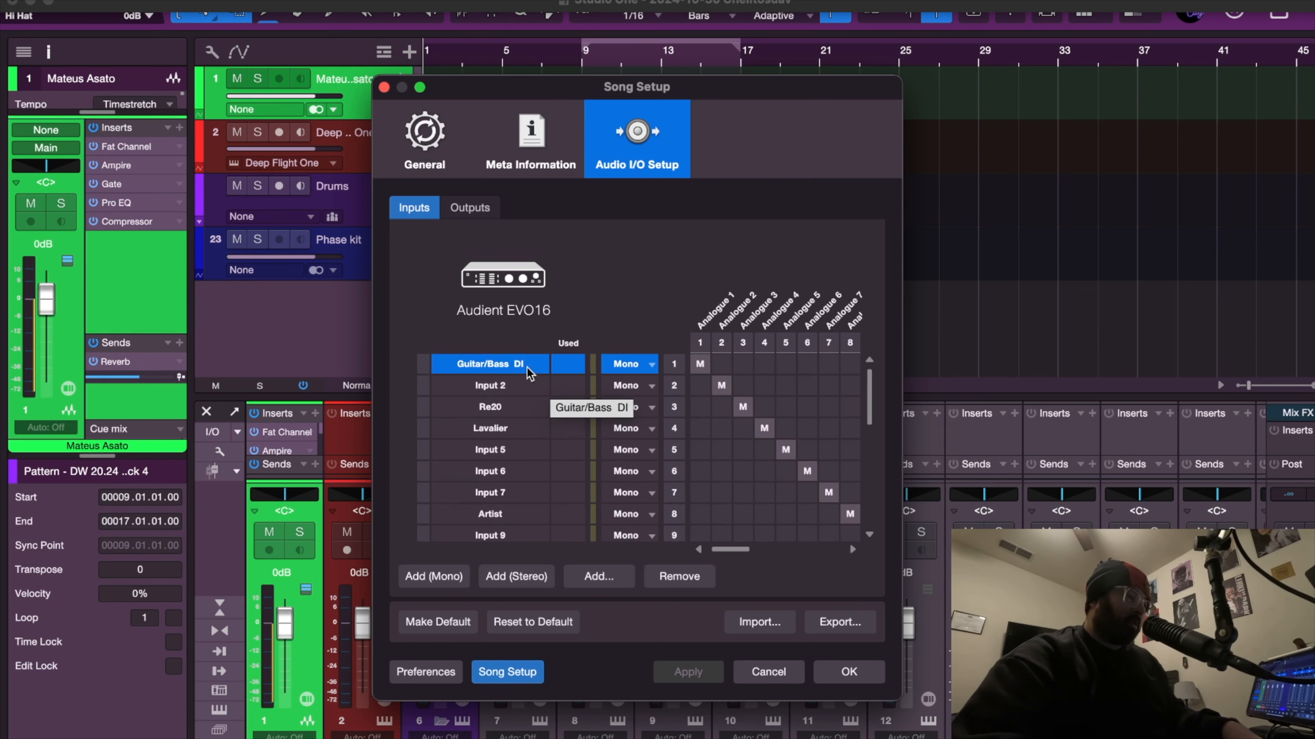
{"action": "scroll", "coordinate": [528, 362], "scroll_direction": "down", "scroll_amount": 8}
{"action": "left_click", "coordinate": [509, 534], "text": "shift"}
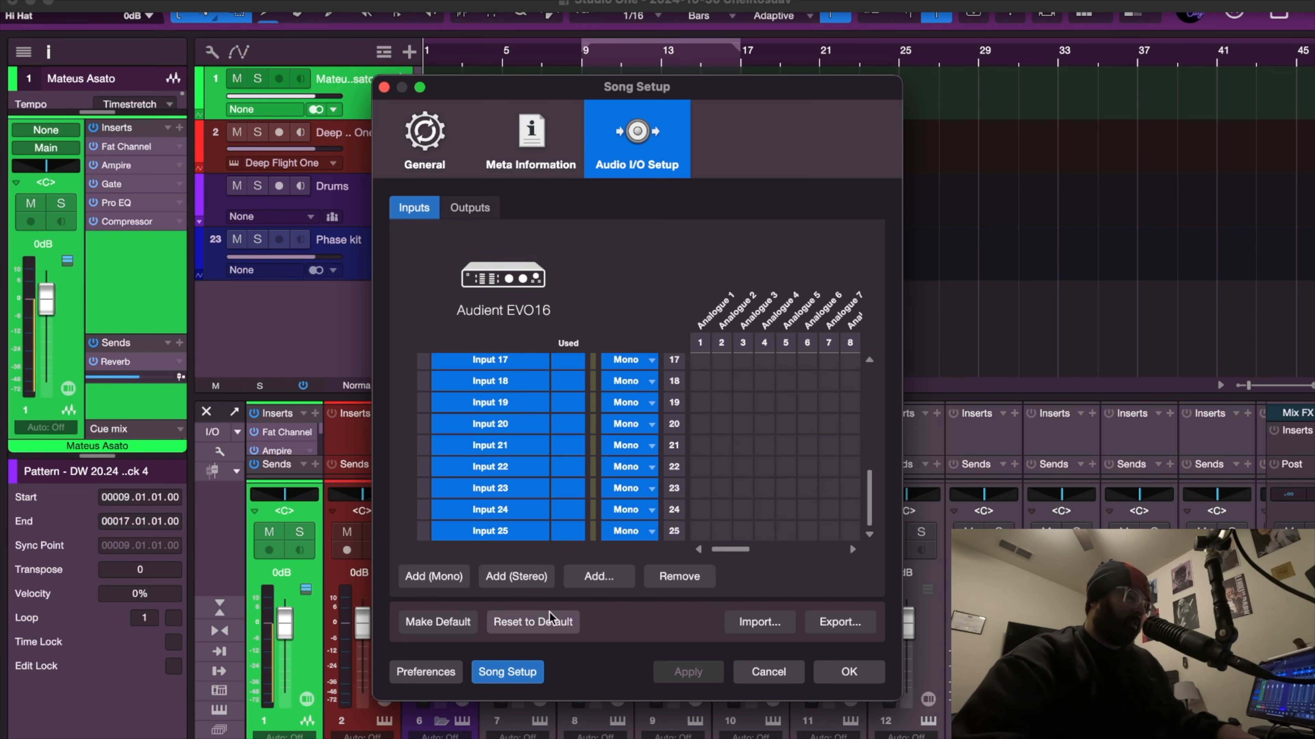
{"action": "left_click", "coordinate": [688, 587]}
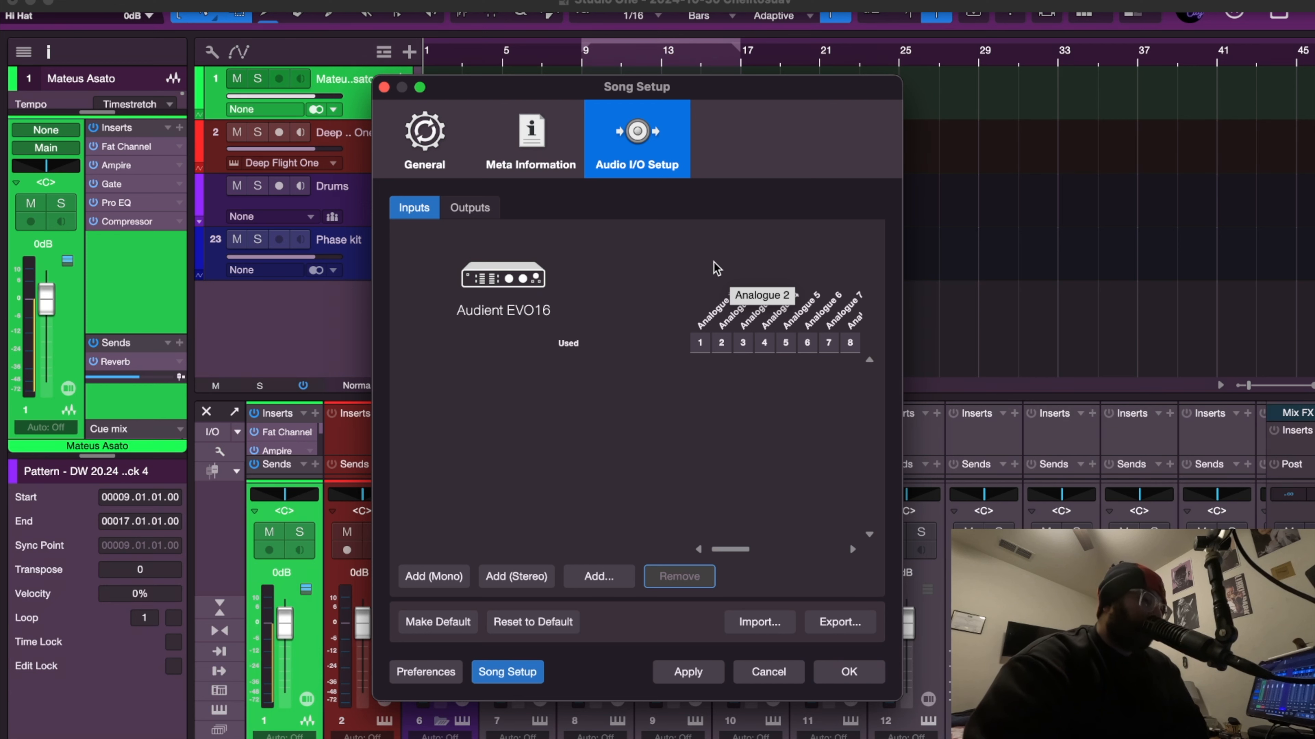
Add a series of new mono input channels and apply the input setup.
{"action": "left_click", "coordinate": [853, 549]}
{"action": "left_click", "coordinate": [853, 549]}
{"action": "left_click", "coordinate": [853, 549]}
{"action": "left_click", "coordinate": [853, 549]}
{"action": "left_click", "coordinate": [853, 548]}
{"action": "left_click", "coordinate": [853, 548]}
{"action": "left_click", "coordinate": [853, 548]}
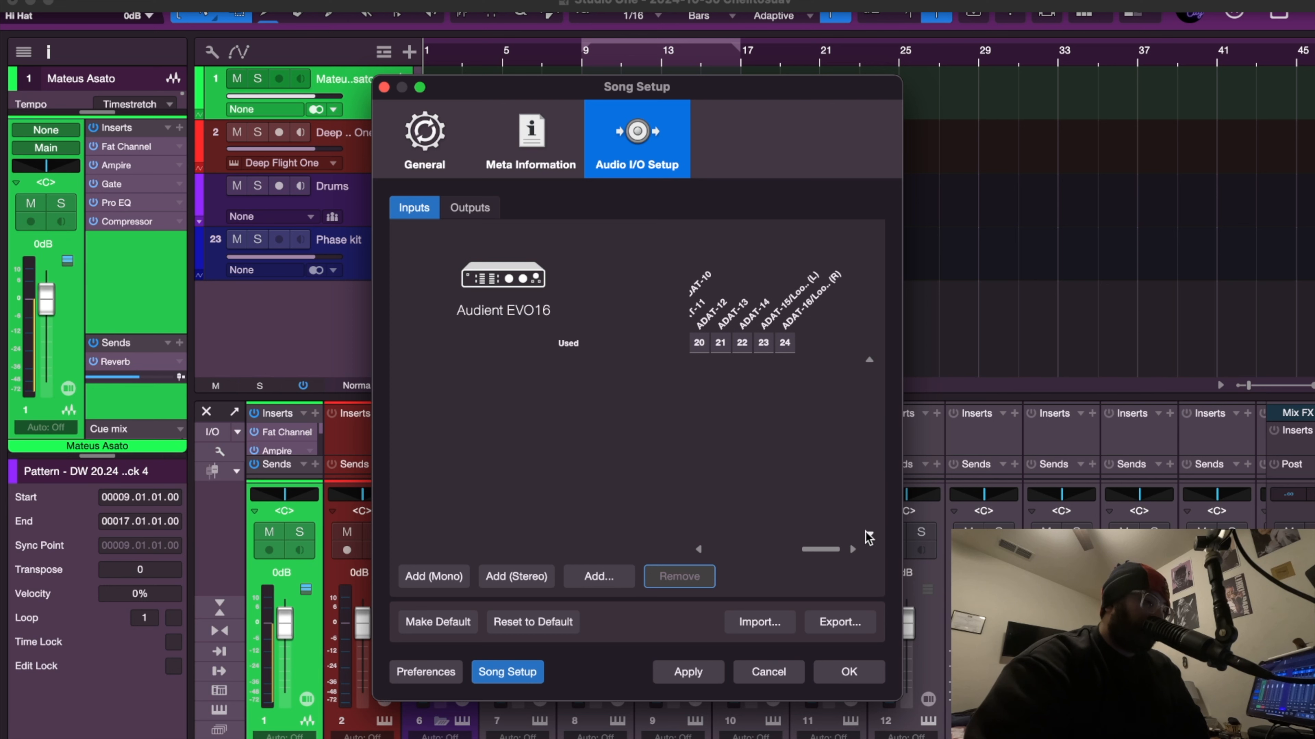
{"action": "left_click", "coordinate": [432, 577]}
{"action": "left_click", "coordinate": [432, 576]}
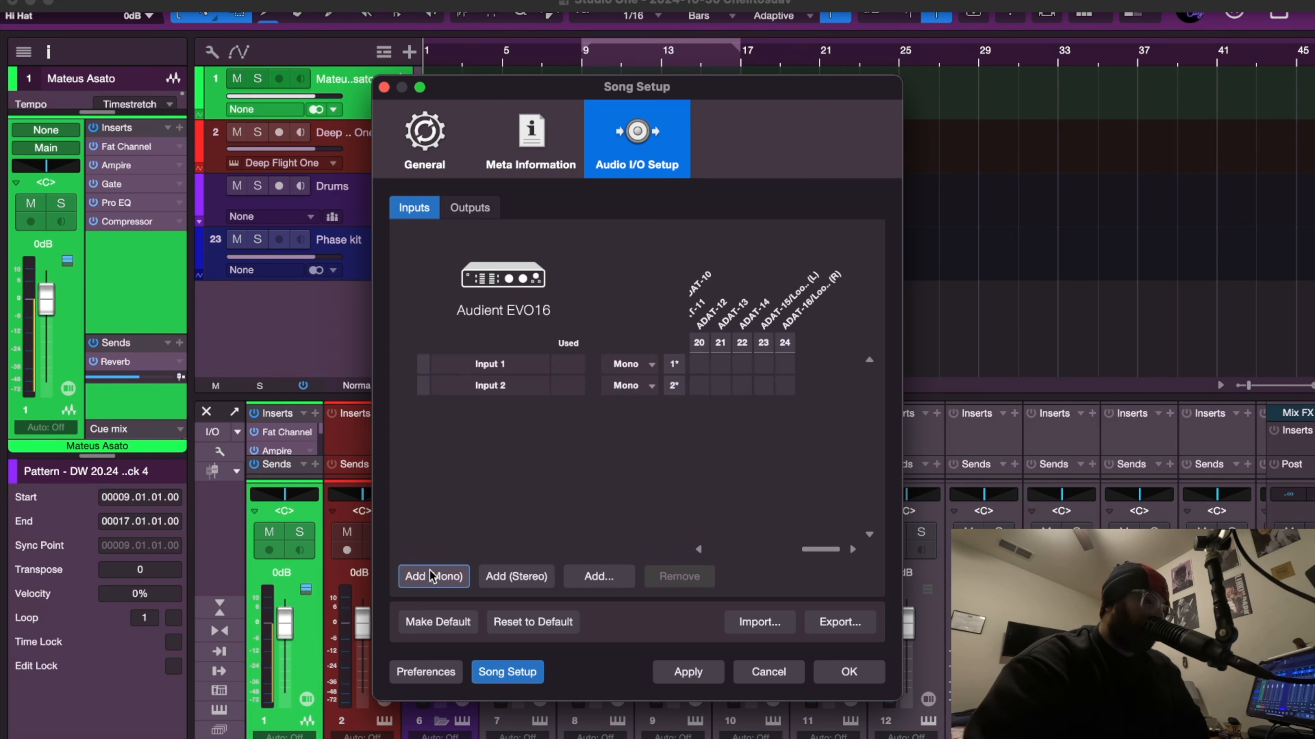
{"action": "left_click", "coordinate": [432, 577]}
{"action": "left_click", "coordinate": [430, 571]}
{"action": "left_click", "coordinate": [430, 571]}
{"action": "left_click", "coordinate": [430, 571]}
{"action": "left_click", "coordinate": [430, 571]}
{"action": "left_click", "coordinate": [430, 571]}
{"action": "left_click", "coordinate": [430, 570]}
{"action": "left_click", "coordinate": [430, 570]}
{"action": "left_click", "coordinate": [429, 570]}
{"action": "left_click", "coordinate": [429, 570]}
{"action": "left_click", "coordinate": [429, 570]}
{"action": "left_click", "coordinate": [429, 570]}
{"action": "left_click", "coordinate": [429, 570]}
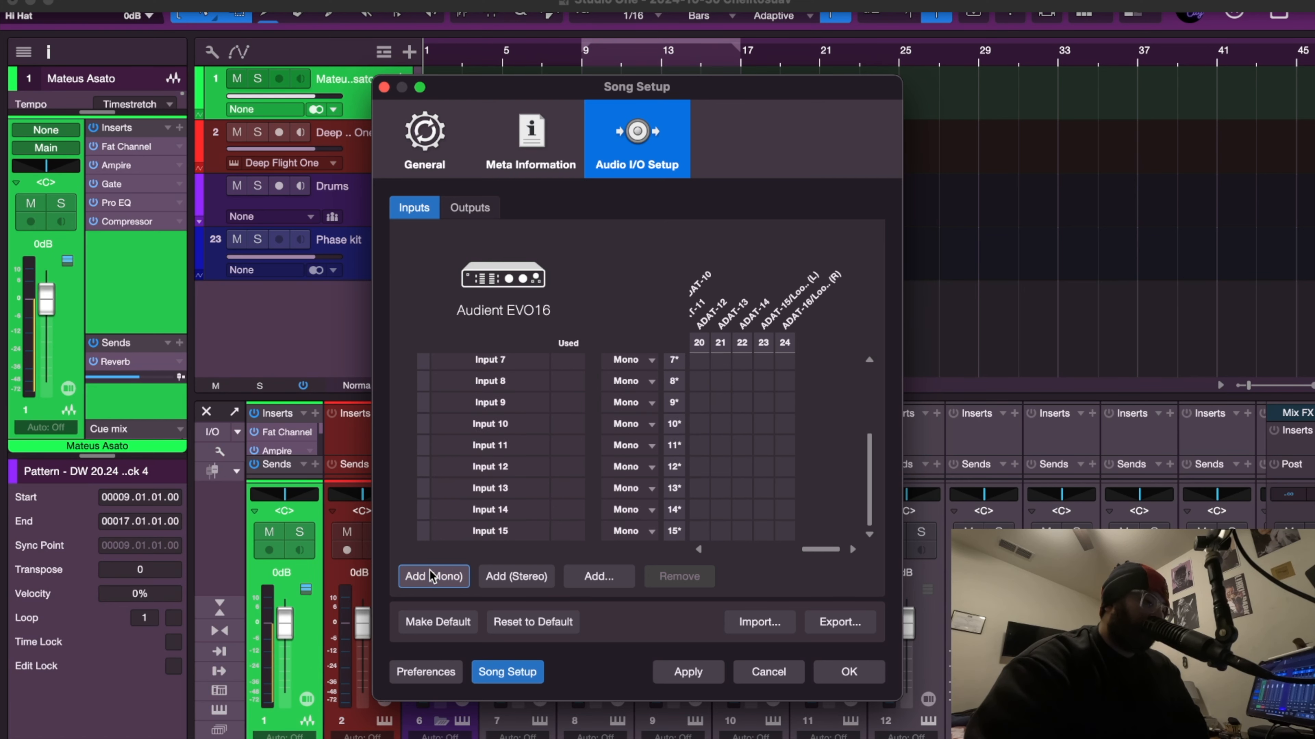
{"action": "left_click", "coordinate": [429, 570]}
{"action": "left_click", "coordinate": [429, 570]}
{"action": "left_click", "coordinate": [428, 570]}
{"action": "left_click", "coordinate": [429, 570]}
{"action": "left_click", "coordinate": [429, 570]}
{"action": "left_click", "coordinate": [429, 570]}
{"action": "left_click", "coordinate": [429, 570]}
{"action": "left_click", "coordinate": [429, 570]}
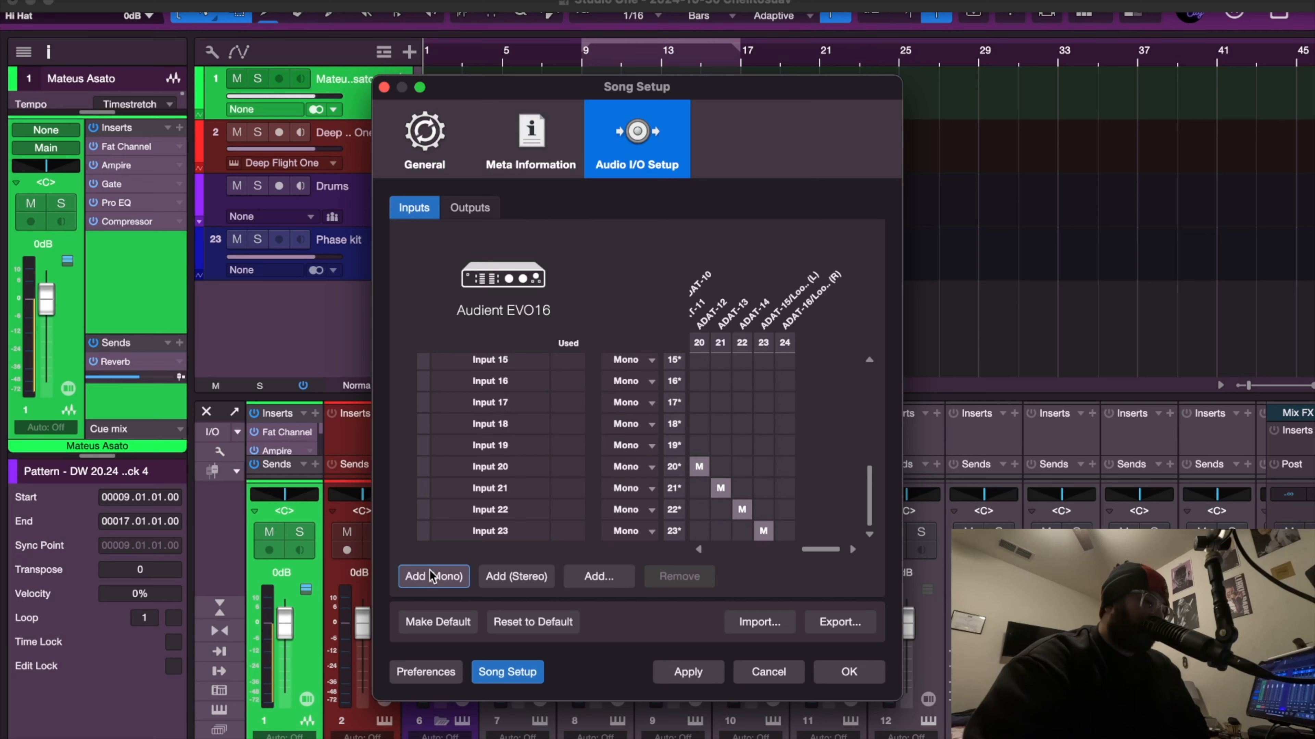
{"action": "left_click", "coordinate": [429, 570]}
{"action": "scroll", "coordinate": [486, 479], "scroll_direction": "up", "scroll_amount": 5}
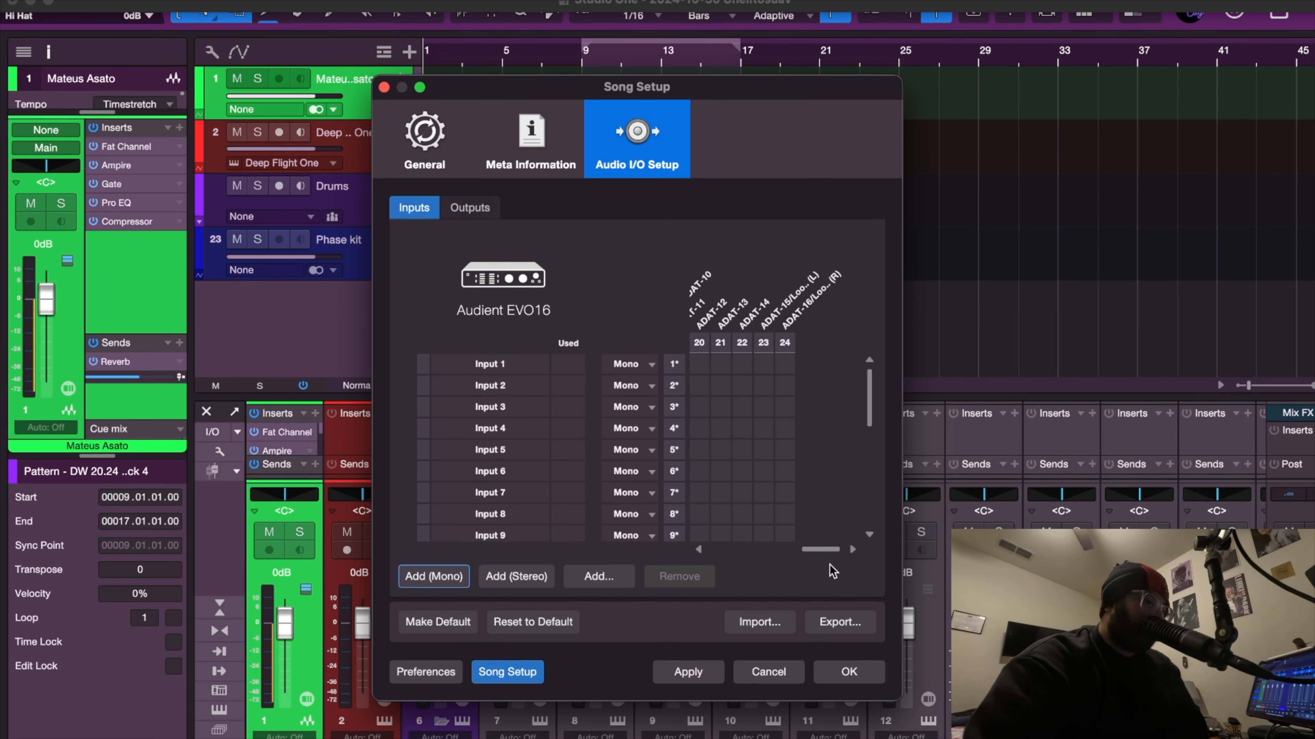
{"action": "left_click_drag", "start_coordinate": [828, 551], "coordinate": [726, 553]}
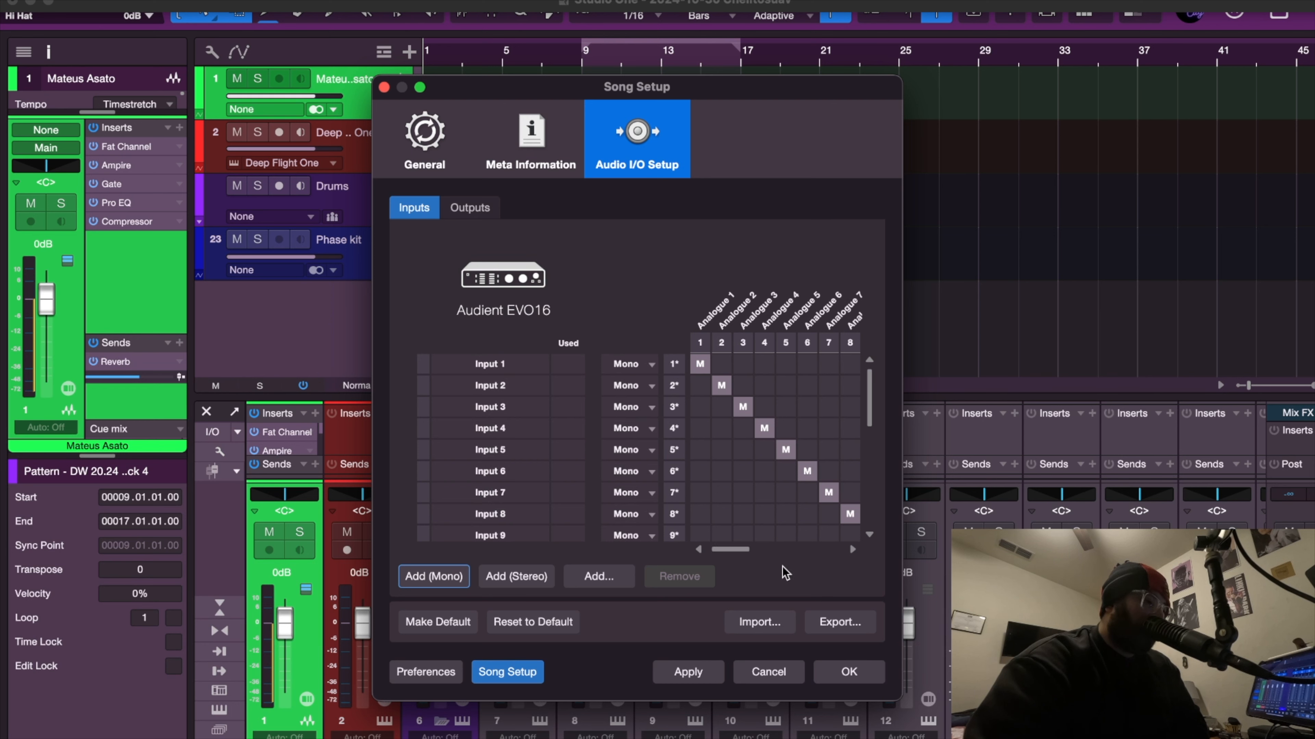
{"action": "left_click", "coordinate": [709, 672]}
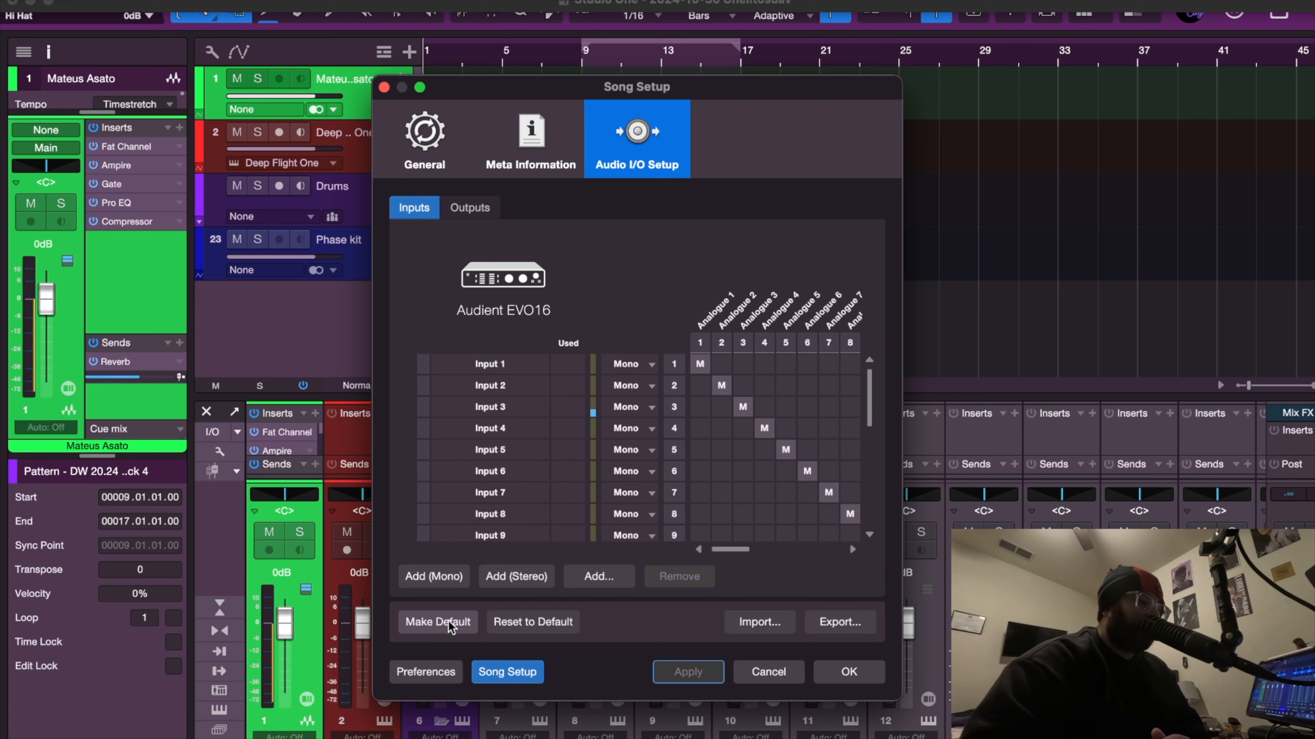
Reset the inputs to the default I/O setup, confirm, and apply it.
{"action": "left_click", "coordinate": [532, 628]}
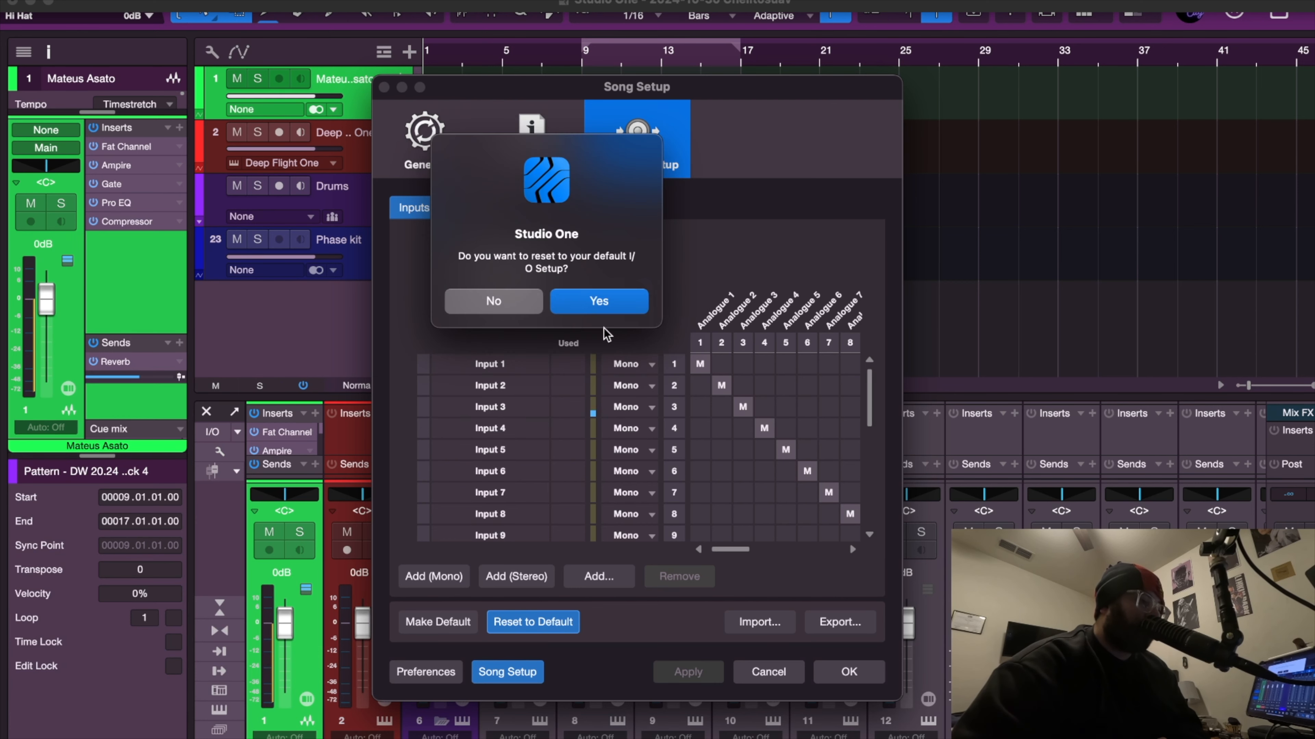
{"action": "left_click", "coordinate": [600, 302]}
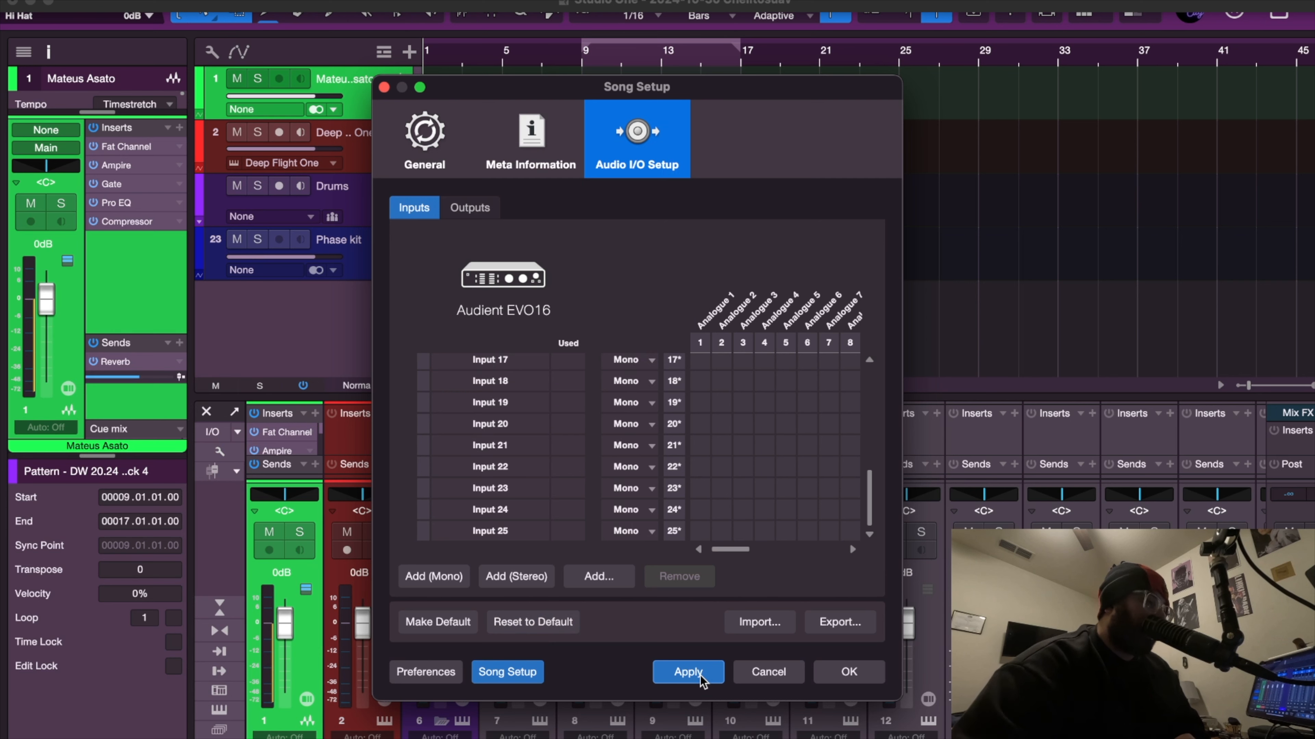
{"action": "left_click", "coordinate": [688, 673]}
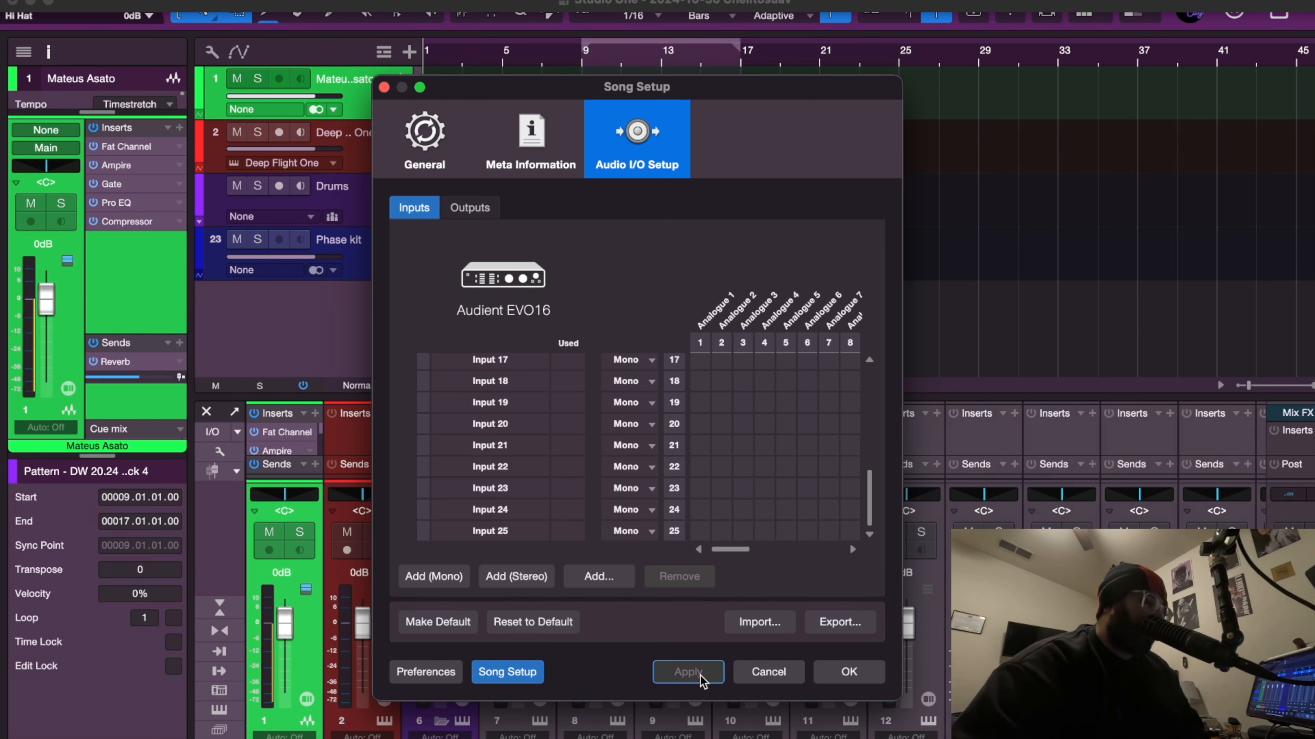
{"action": "scroll", "coordinate": [526, 465], "scroll_direction": "up", "scroll_amount": 10}
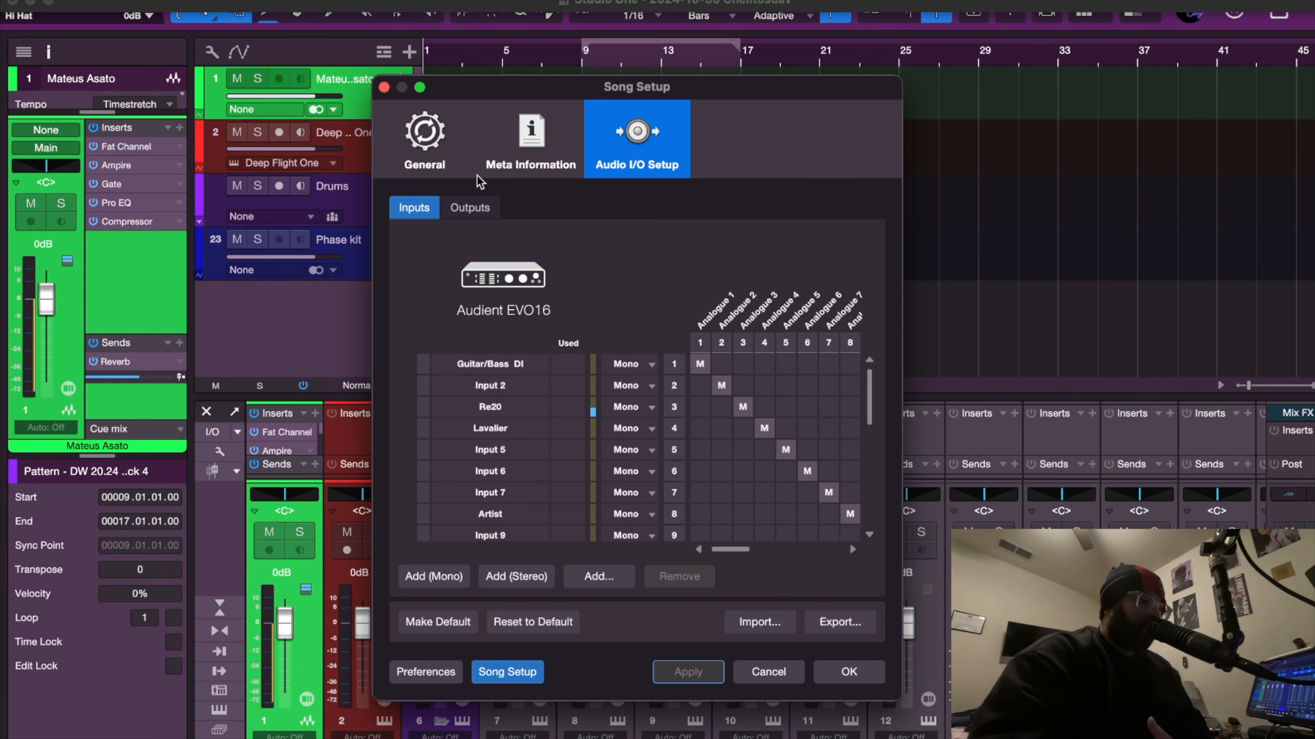
Switch to the outputs and remove every output channel except Main, confirming the removal.
{"action": "left_click", "coordinate": [473, 208]}
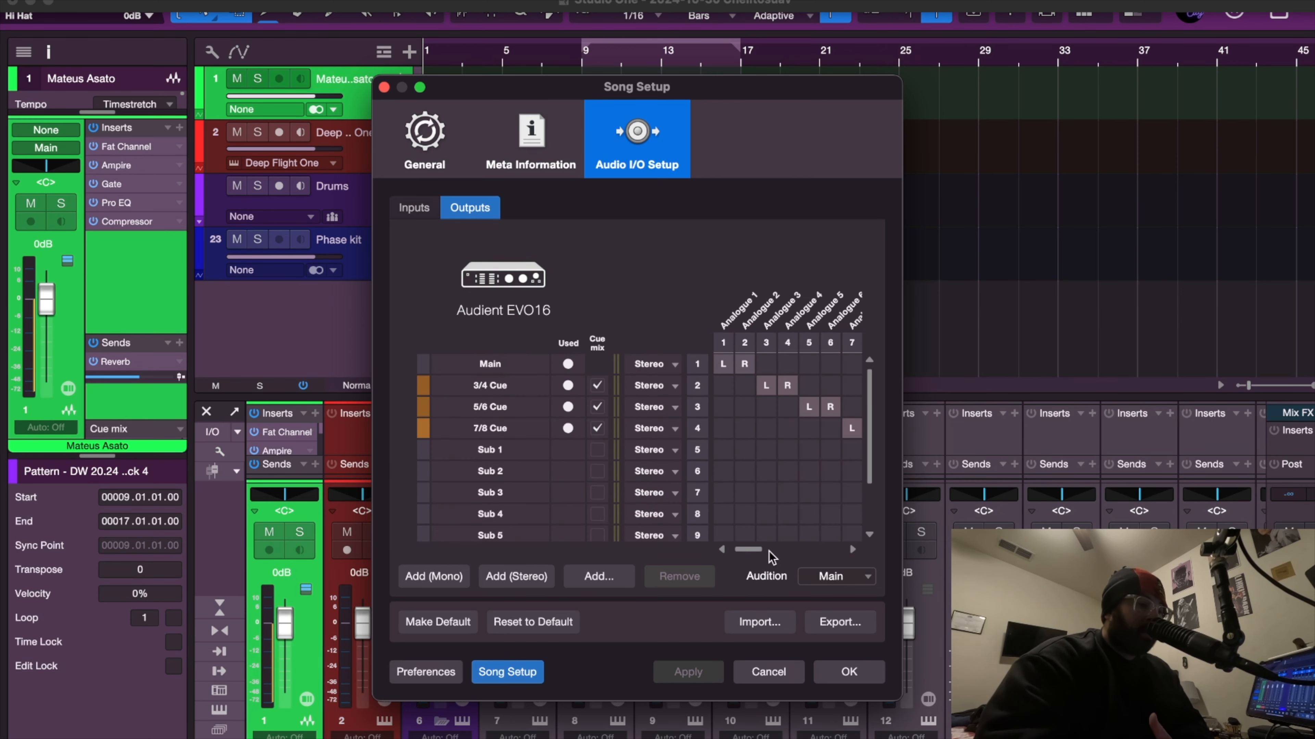
{"action": "left_click_drag", "start_coordinate": [753, 552], "coordinate": [819, 557]}
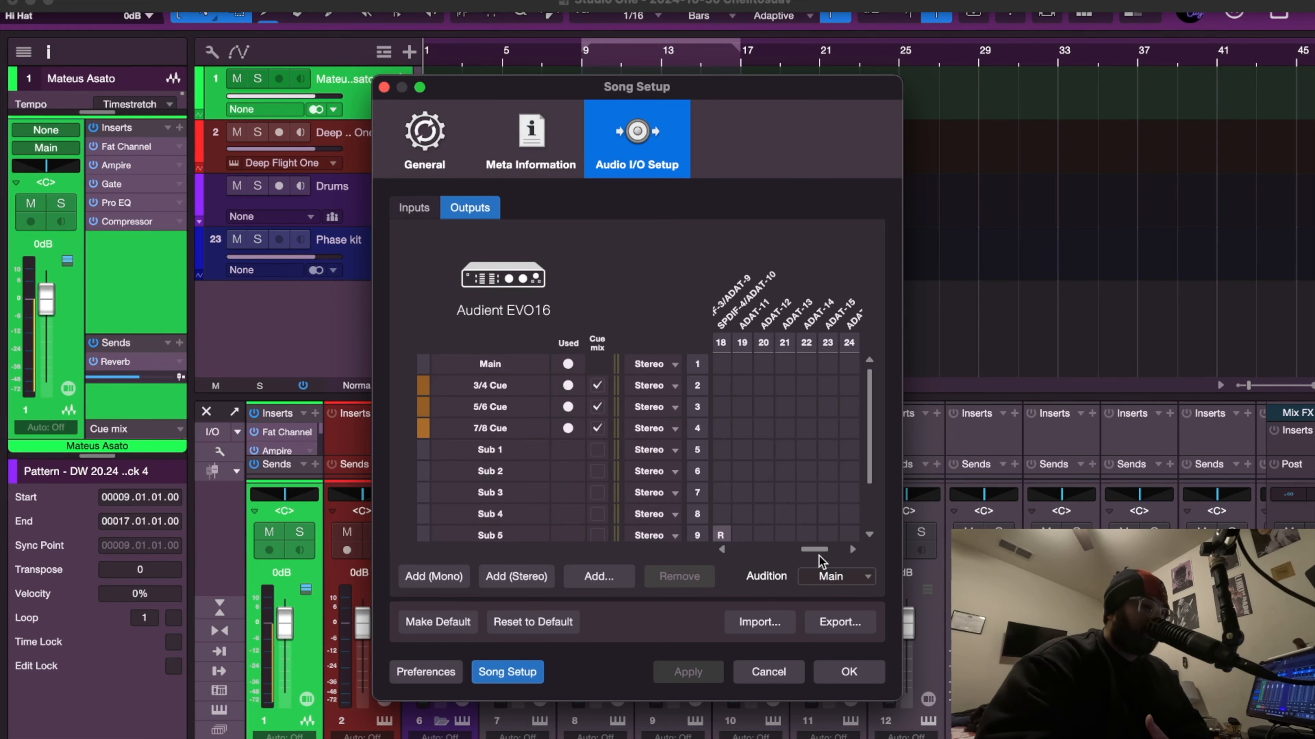
{"action": "left_click_drag", "start_coordinate": [867, 480], "coordinate": [817, 553]}
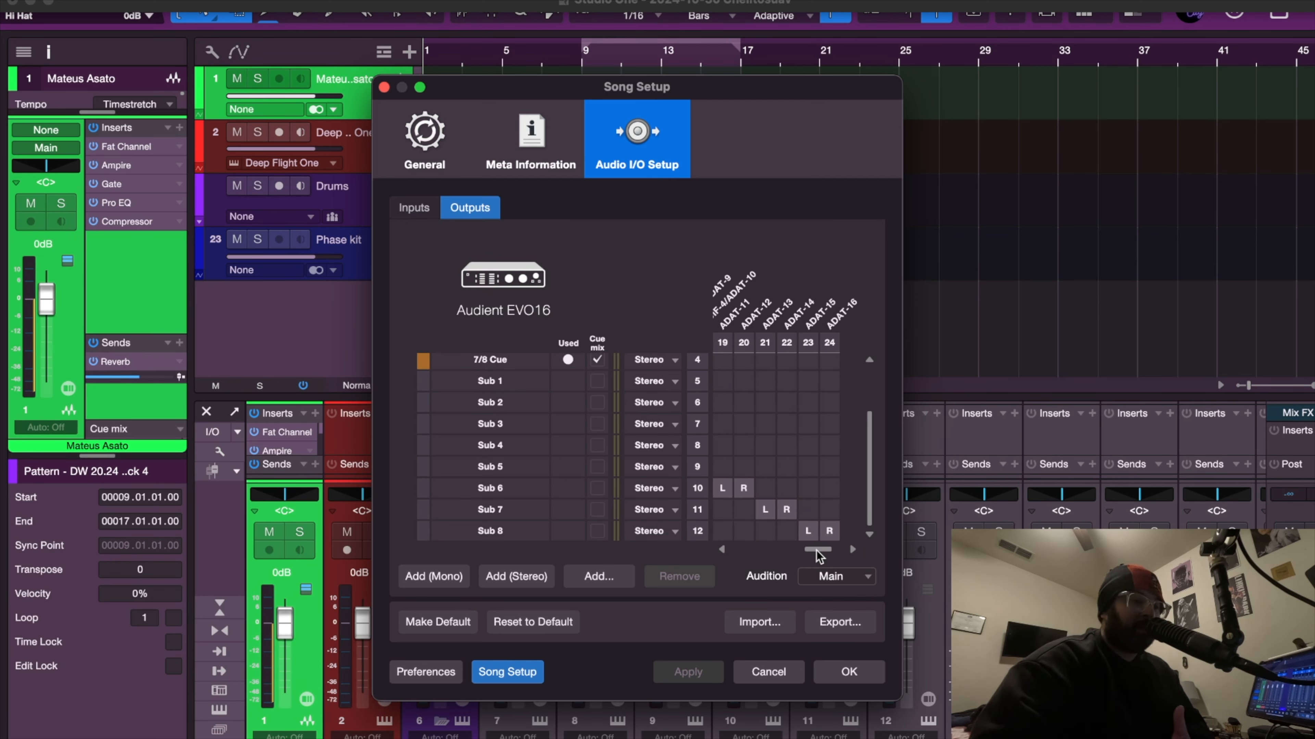
{"action": "left_click_drag", "start_coordinate": [816, 550], "coordinate": [746, 553]}
{"action": "left_click_drag", "start_coordinate": [873, 488], "coordinate": [873, 418]}
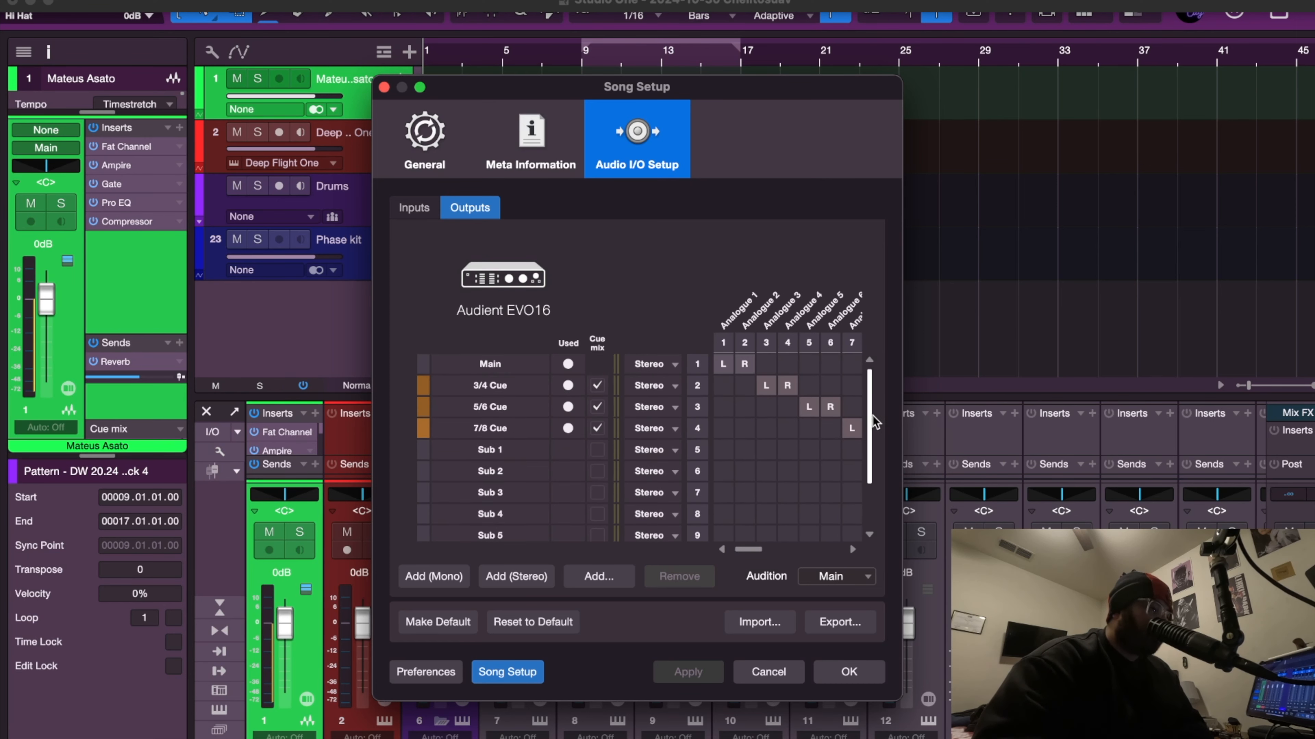
{"action": "left_click", "coordinate": [484, 365]}
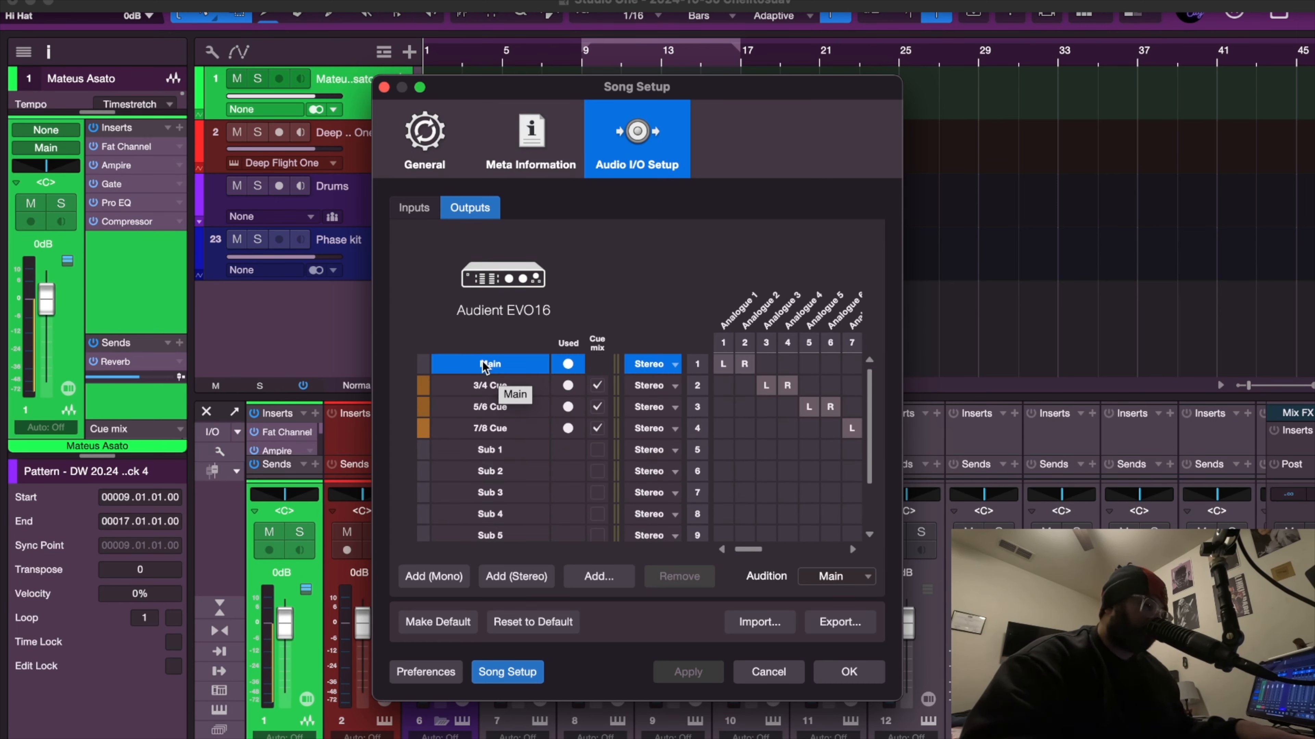
{"action": "scroll", "coordinate": [497, 420], "scroll_direction": "down", "scroll_amount": 3}
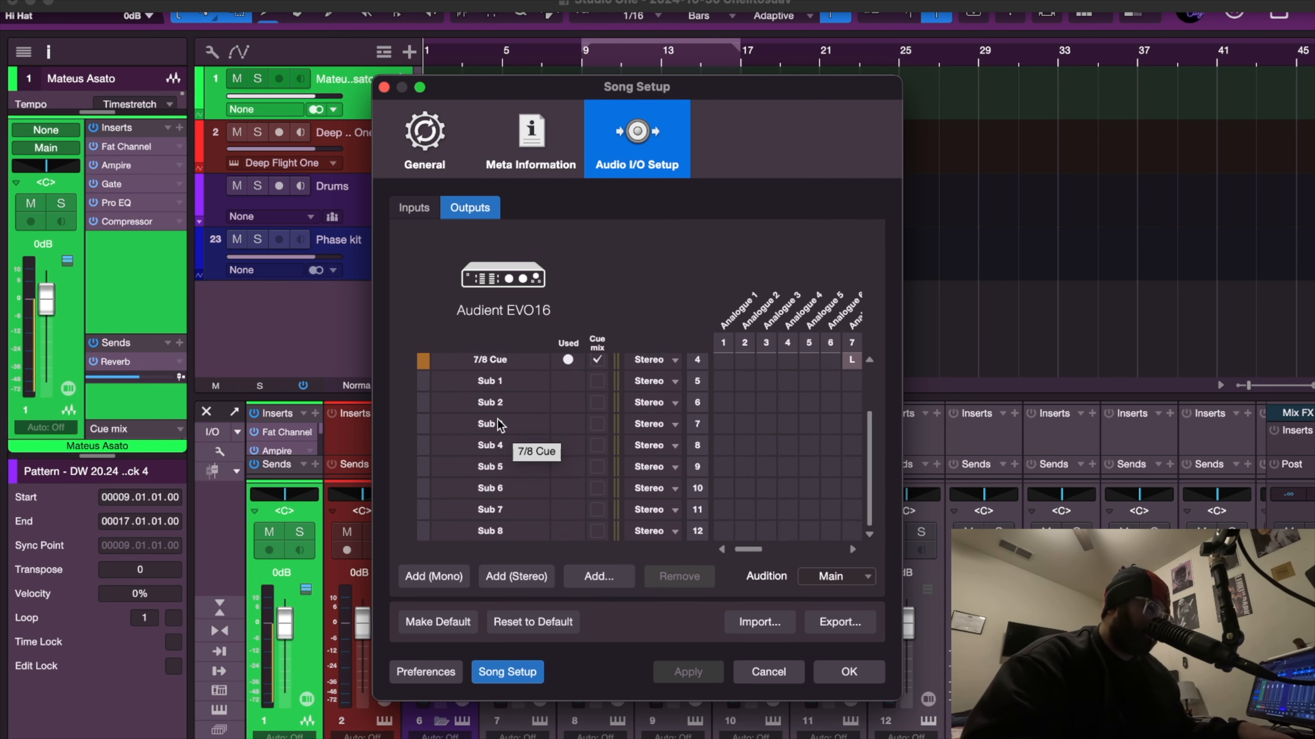
{"action": "left_click", "coordinate": [509, 528], "text": "shift"}
{"action": "left_click", "coordinate": [665, 577]}
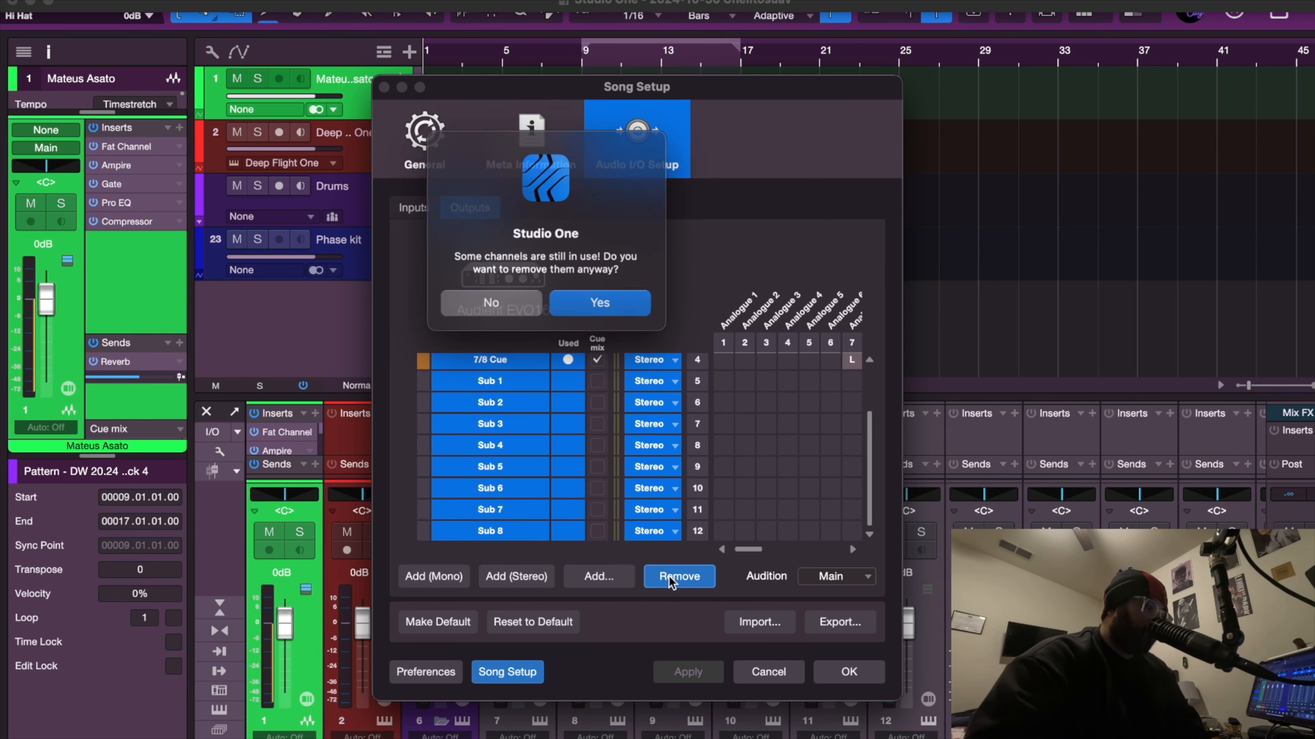
{"action": "left_click", "coordinate": [616, 313]}
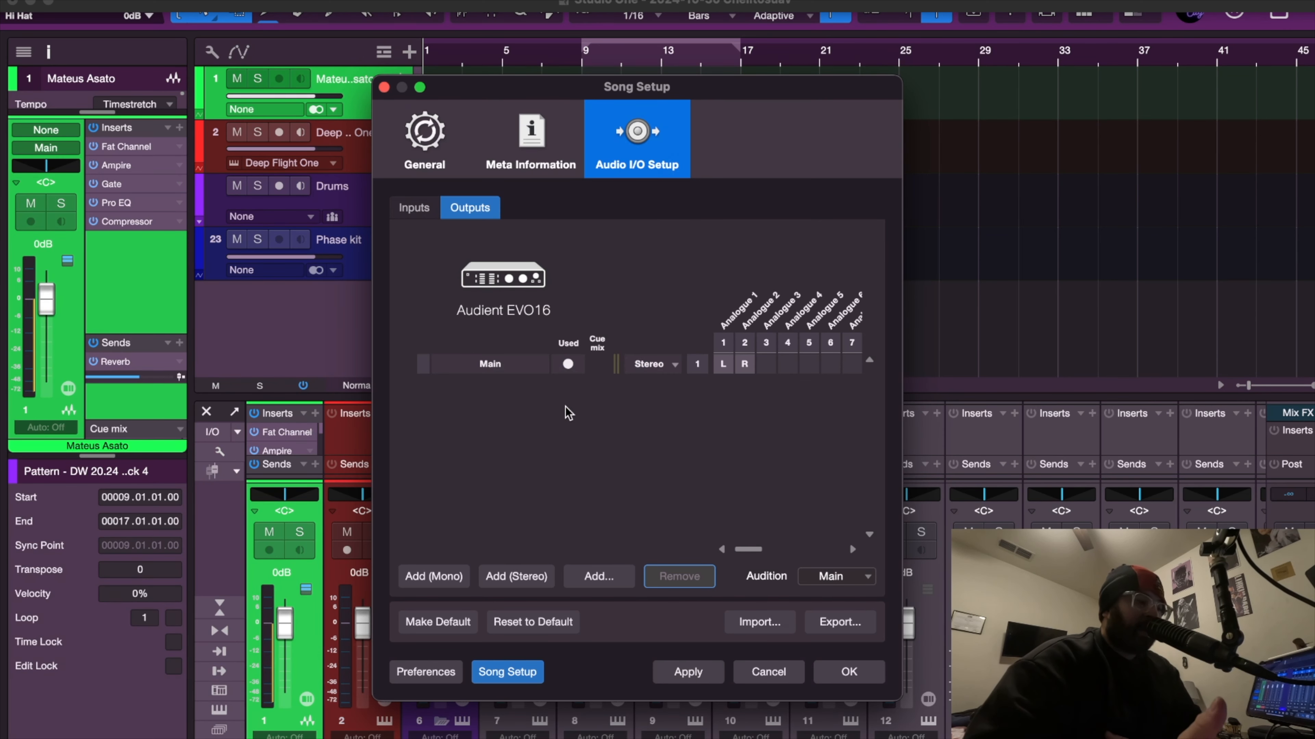
Add new stereo output channels, Sub 1 through Sub 11, below the Main output.
{"action": "left_click", "coordinate": [545, 367]}
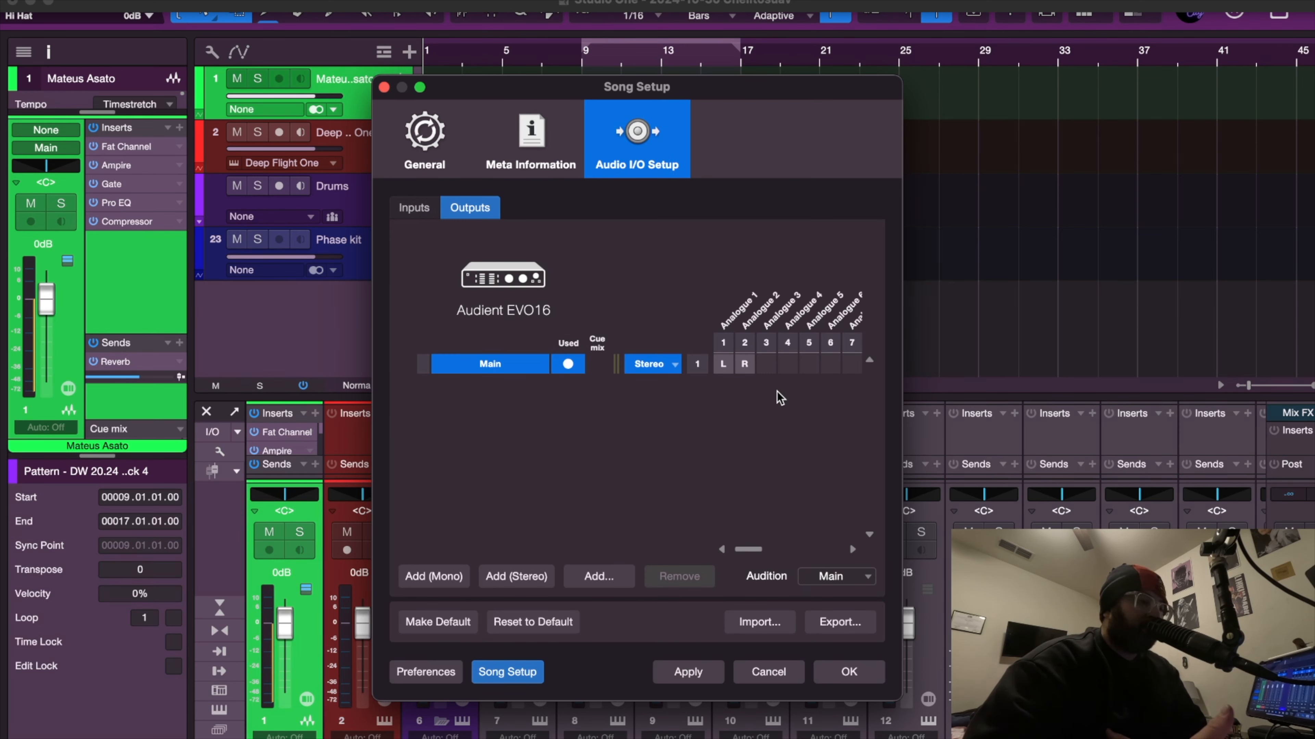
{"action": "left_click", "coordinate": [480, 446]}
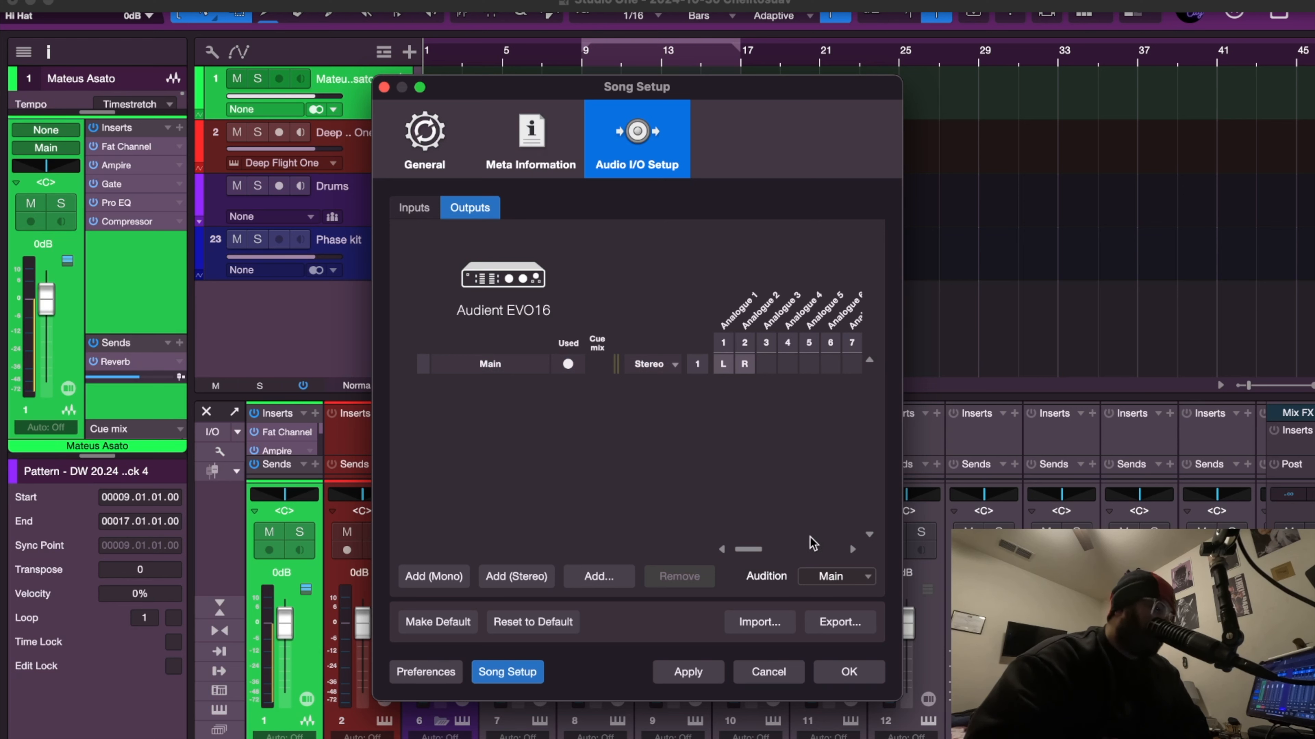
{"action": "left_click", "coordinate": [852, 549]}
{"action": "left_click", "coordinate": [852, 548]}
{"action": "left_click", "coordinate": [853, 549]}
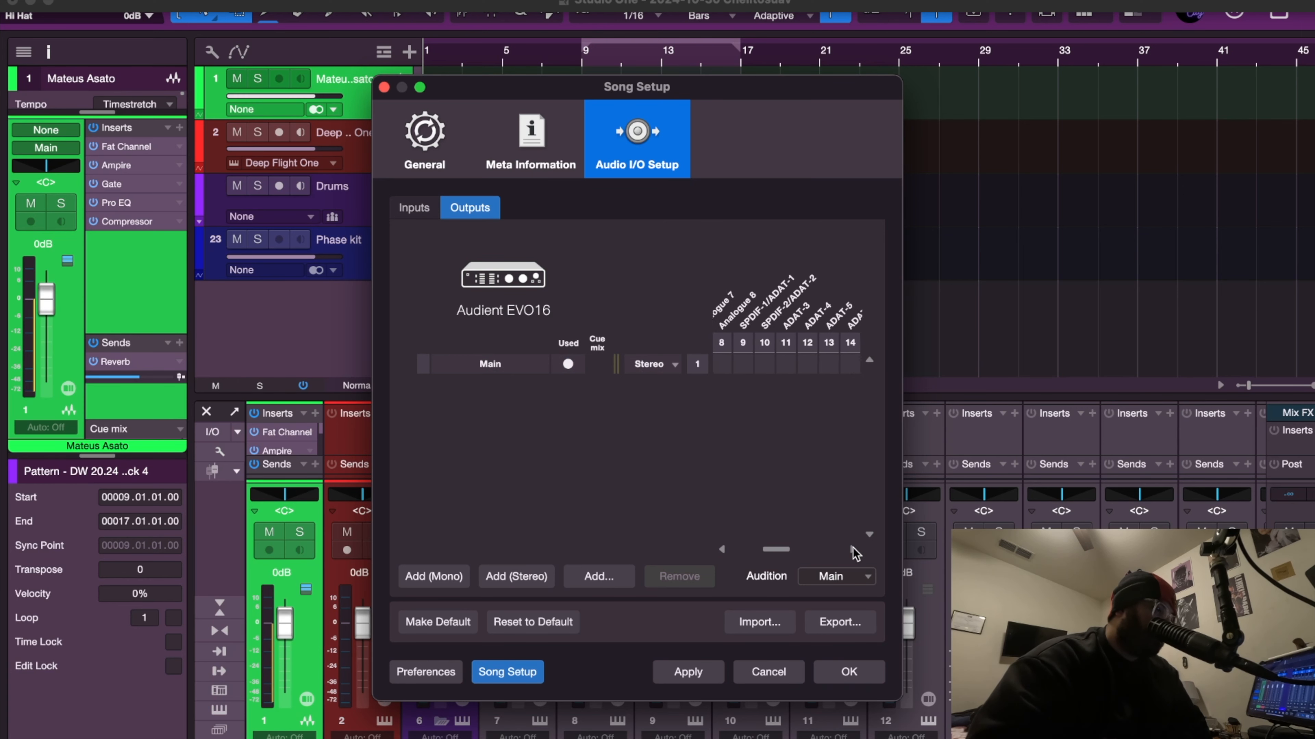
{"action": "left_click", "coordinate": [853, 549]}
{"action": "left_click", "coordinate": [853, 549]}
{"action": "left_click", "coordinate": [852, 548]}
{"action": "left_click", "coordinate": [852, 549]}
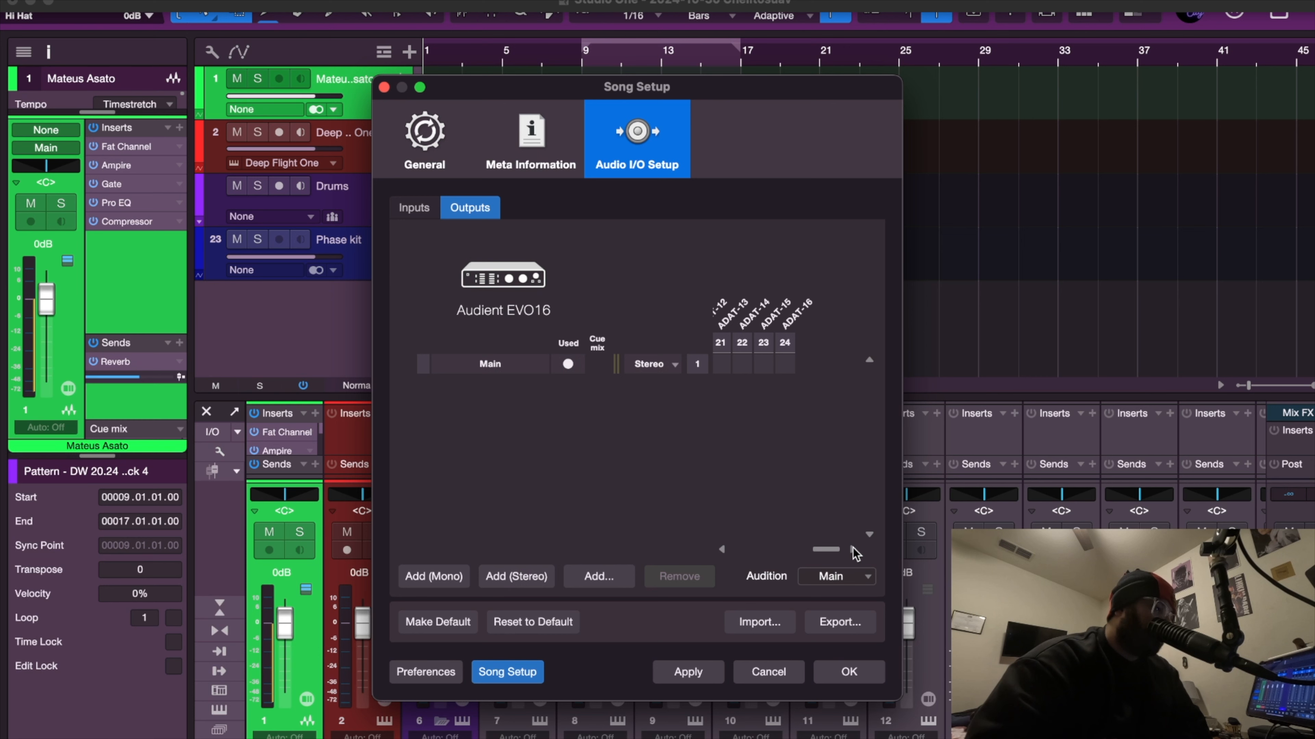
{"action": "left_click", "coordinate": [513, 579]}
{"action": "left_click", "coordinate": [513, 579]}
{"action": "left_click", "coordinate": [513, 579]}
{"action": "left_click", "coordinate": [512, 579]}
{"action": "left_click", "coordinate": [512, 579]}
{"action": "left_click", "coordinate": [513, 578]}
{"action": "left_click", "coordinate": [513, 579]}
{"action": "left_click", "coordinate": [513, 579]}
{"action": "left_click", "coordinate": [512, 578]}
{"action": "left_click", "coordinate": [512, 579]}
{"action": "left_click", "coordinate": [513, 579]}
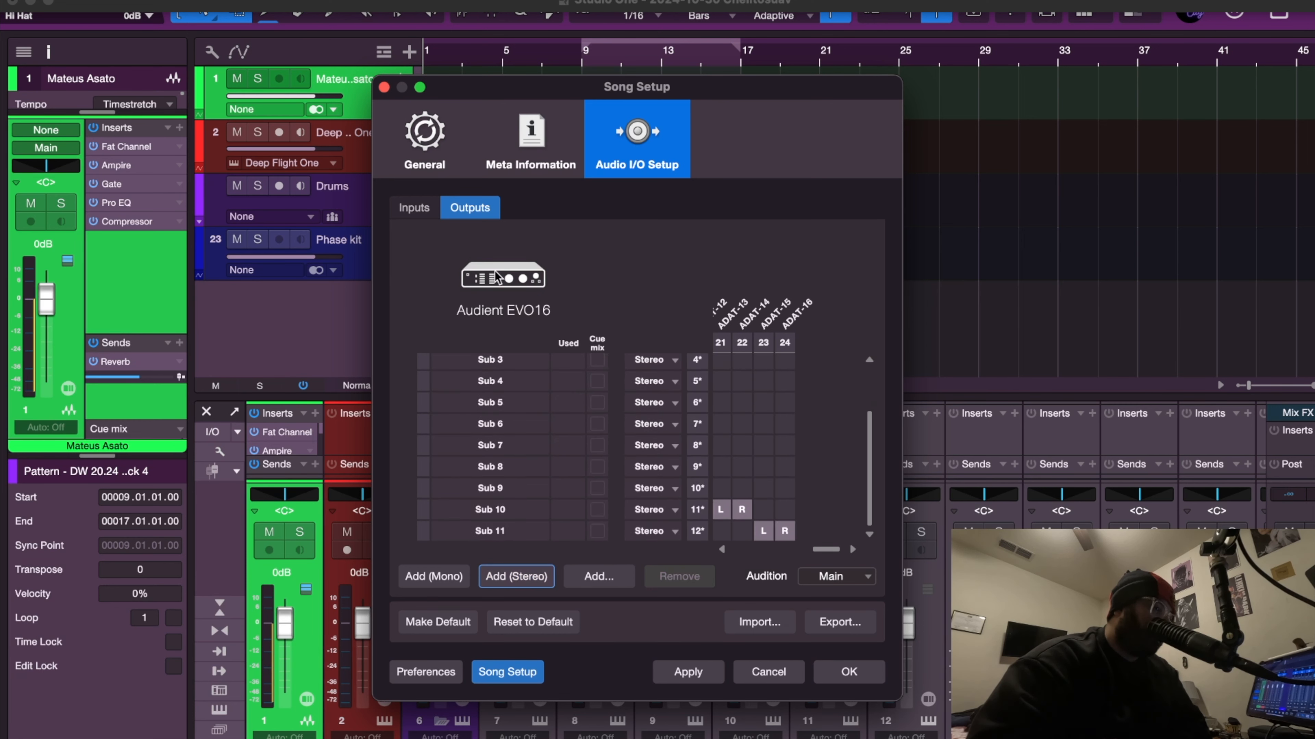
{"action": "scroll", "coordinate": [550, 417], "scroll_direction": "up", "scroll_amount": 3}
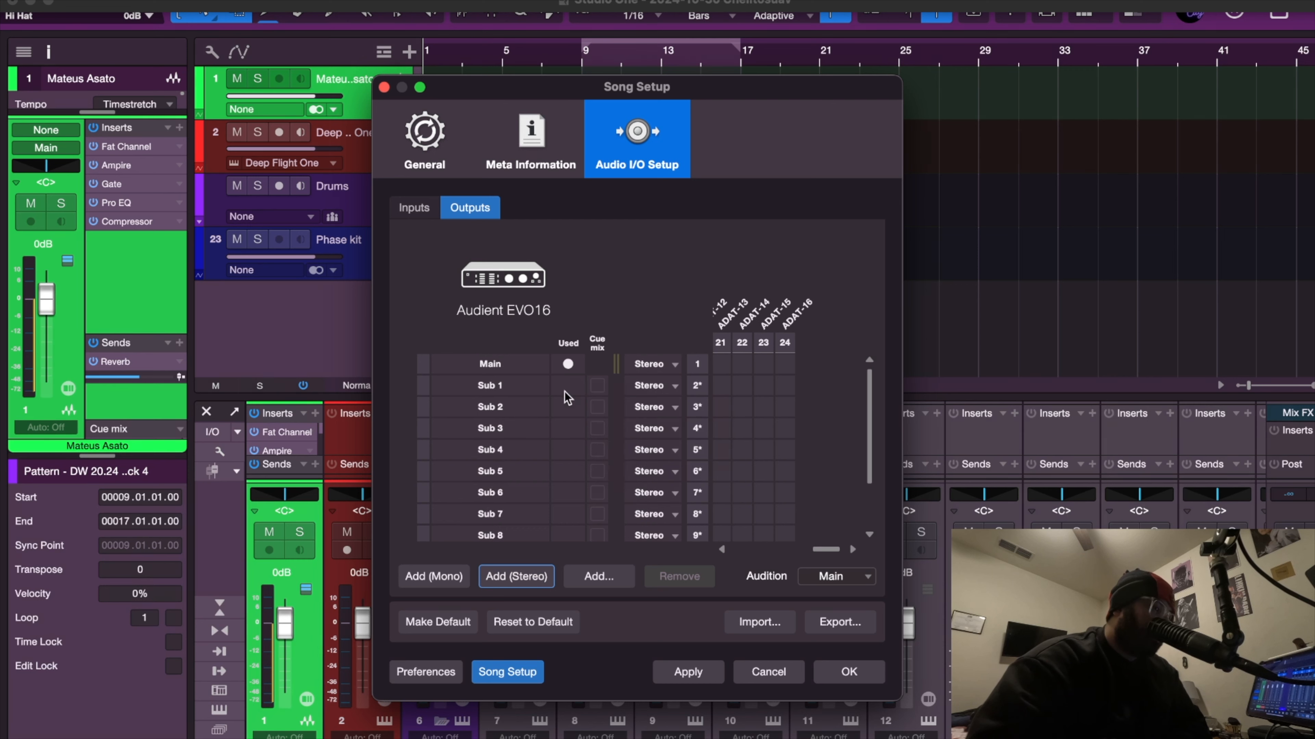
Reset the output channels to the default I/O setup and apply it.
{"action": "scroll", "coordinate": [772, 456], "scroll_direction": "left", "scroll_amount": 10}
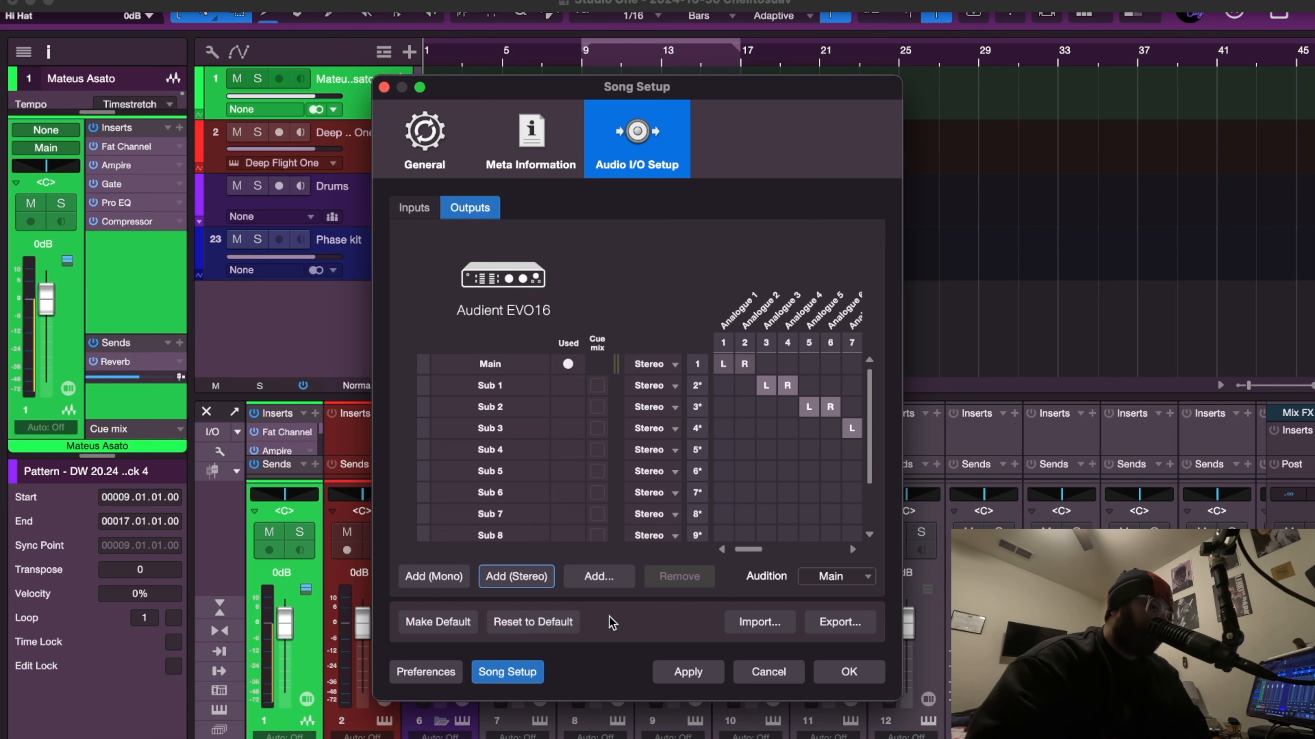
{"action": "left_click", "coordinate": [535, 625]}
{"action": "left_click", "coordinate": [611, 305]}
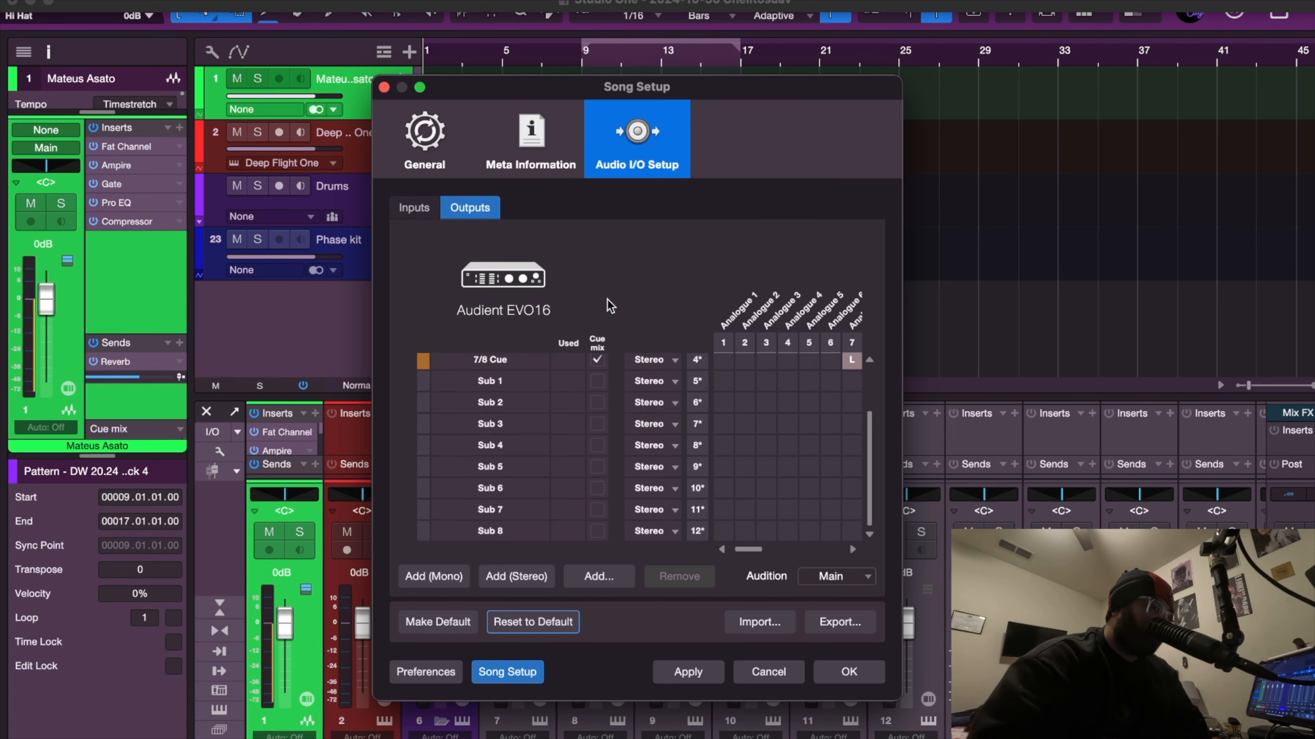
{"action": "scroll", "coordinate": [542, 435], "scroll_direction": "up", "scroll_amount": 3}
{"action": "left_click", "coordinate": [688, 672]}
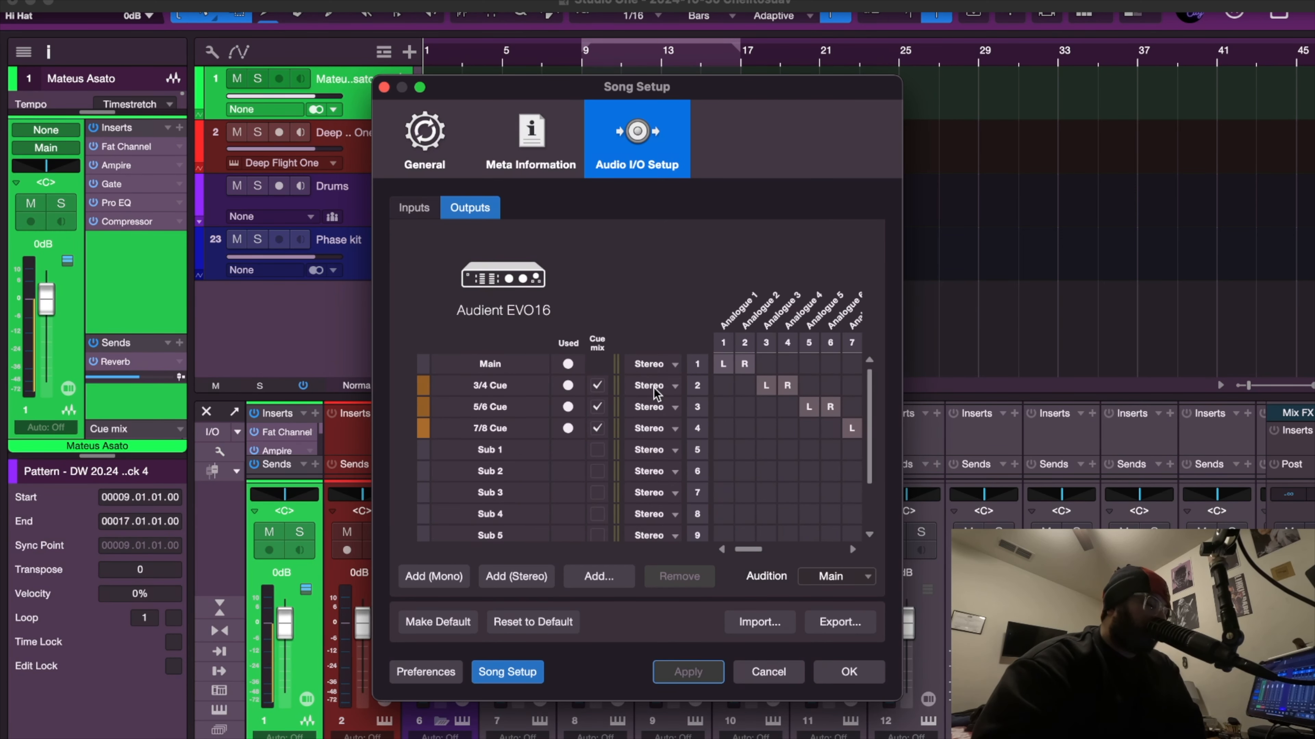
Open the Advanced MIDI preferences and enable Chase long notes.
{"action": "left_click", "coordinate": [417, 209]}
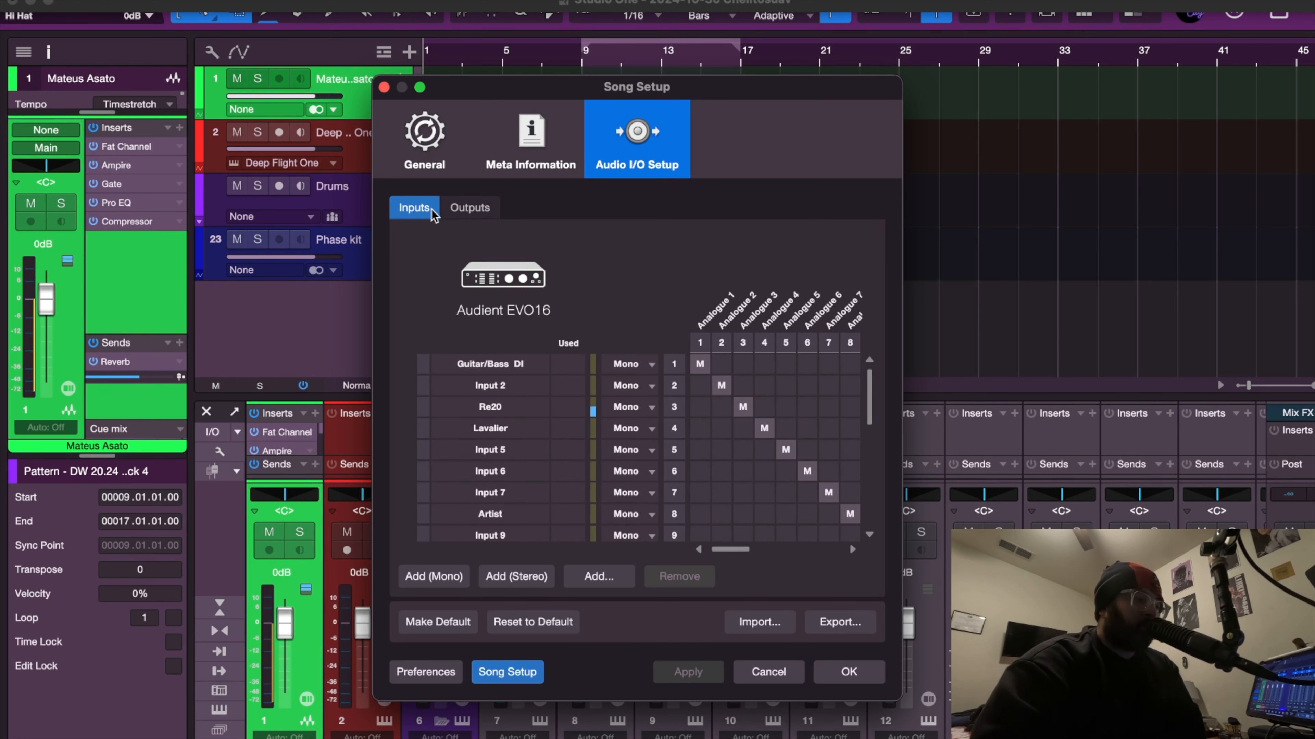
{"action": "left_click", "coordinate": [425, 150]}
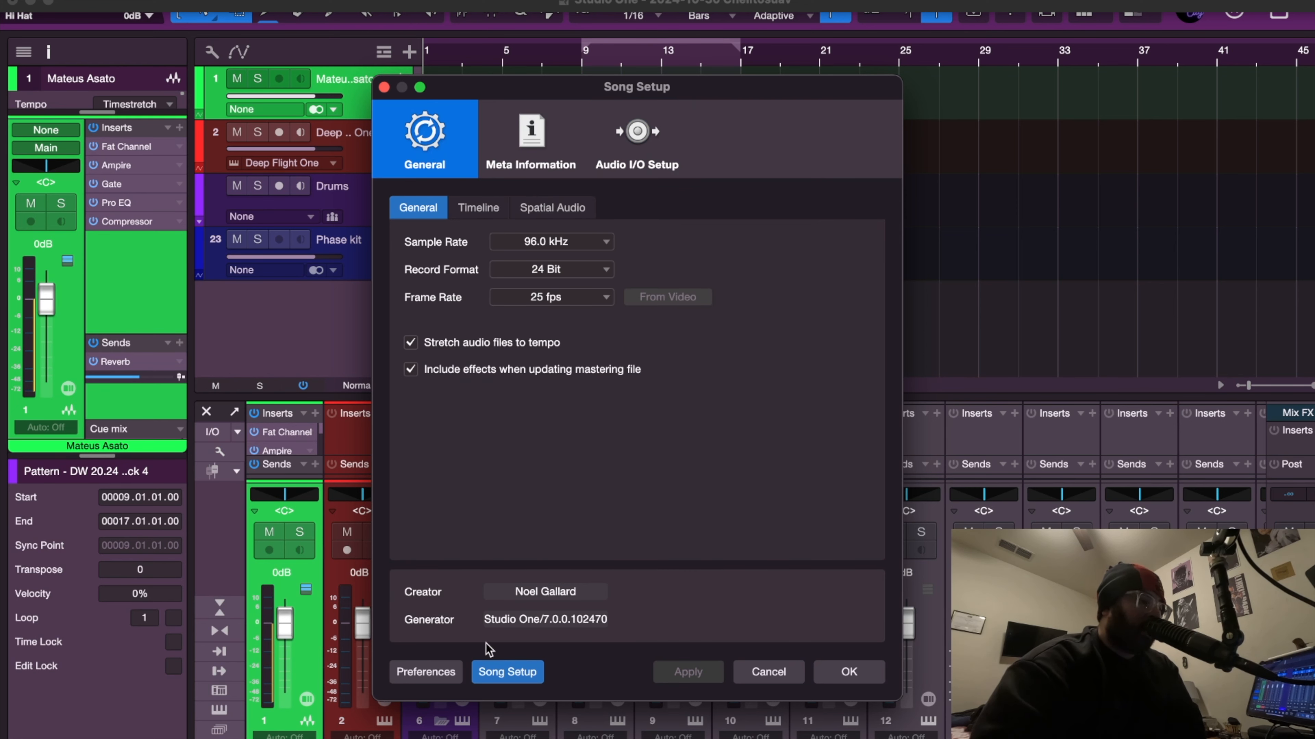
{"action": "left_click", "coordinate": [439, 673]}
{"action": "left_click", "coordinate": [848, 155]}
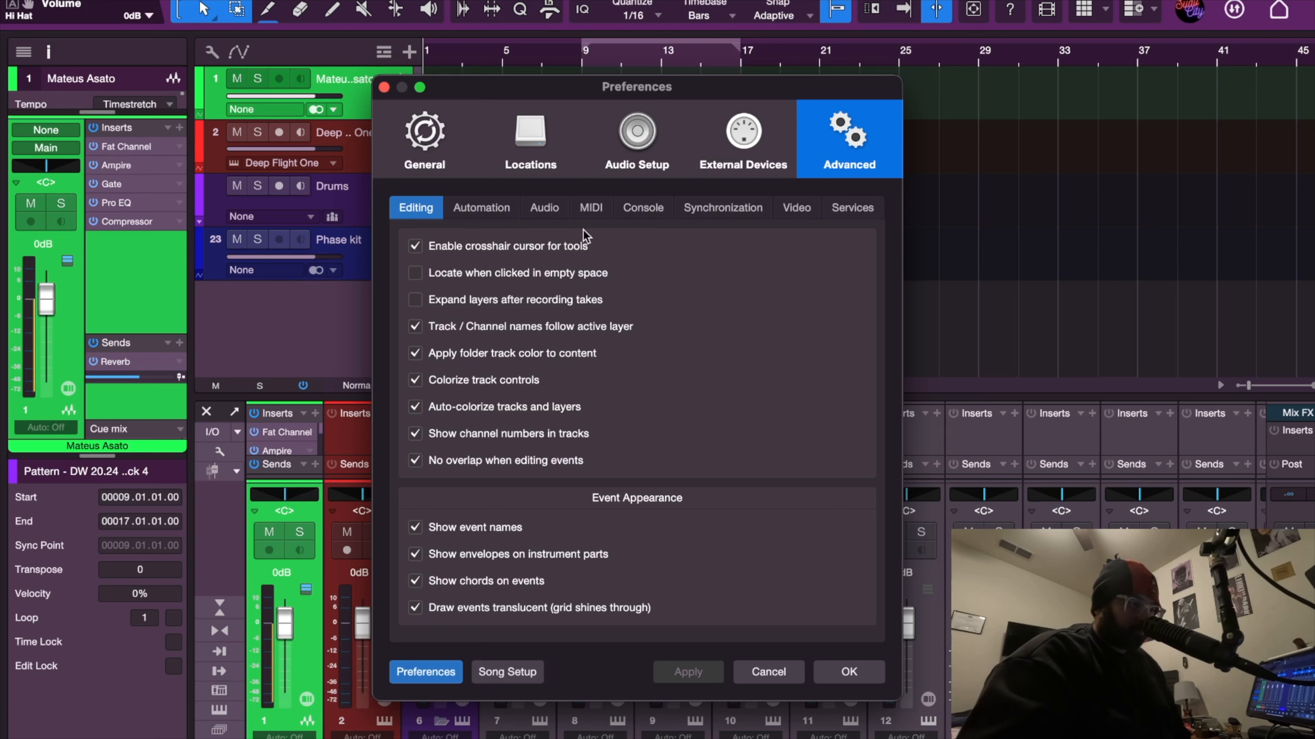
{"action": "left_click", "coordinate": [590, 208]}
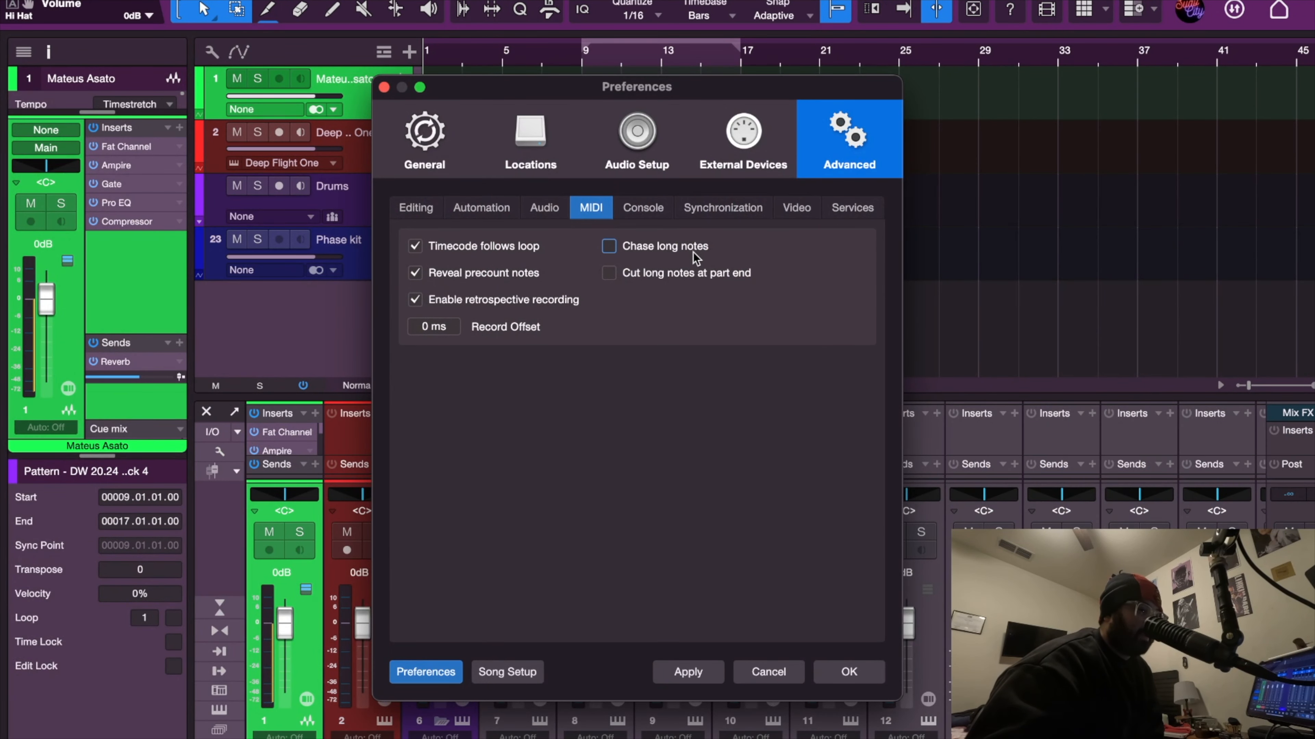
{"action": "left_click", "coordinate": [683, 247]}
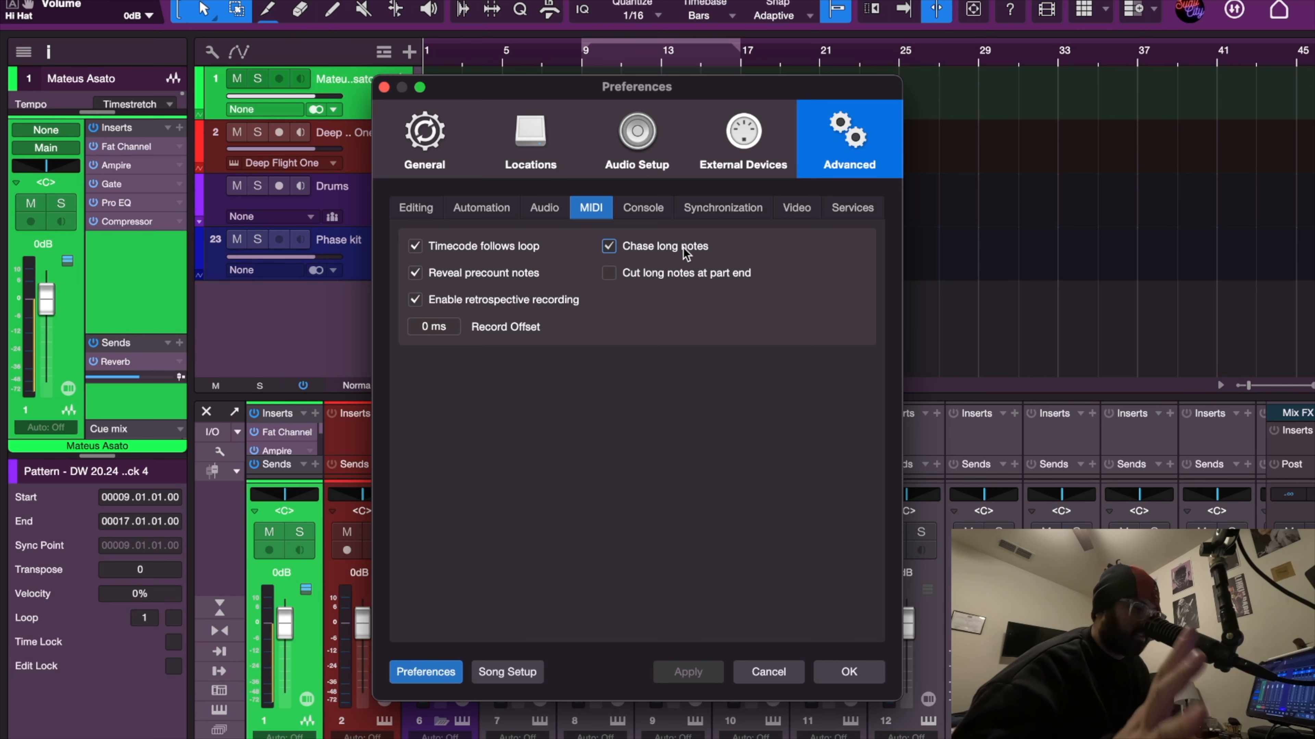
Close the preferences dialog and start playback of the song.
{"action": "left_click", "coordinate": [550, 209]}
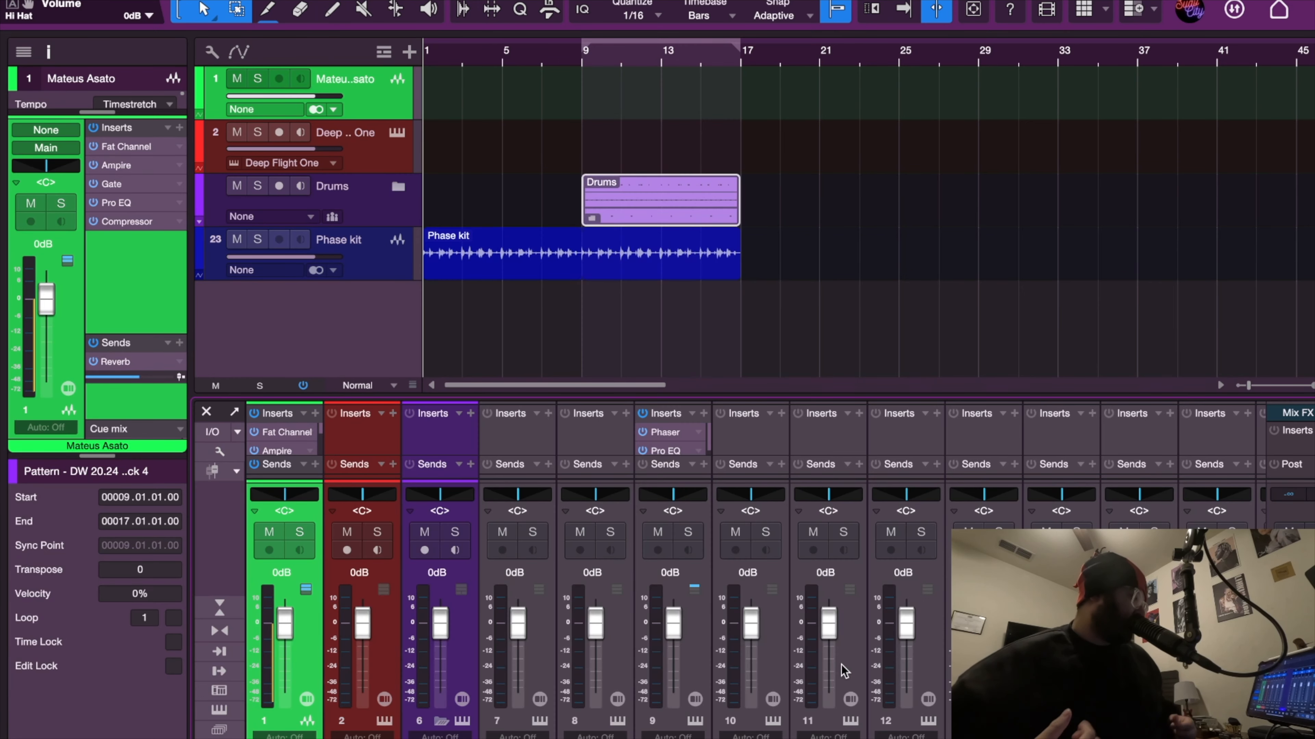
{"action": "key", "text": "space"}
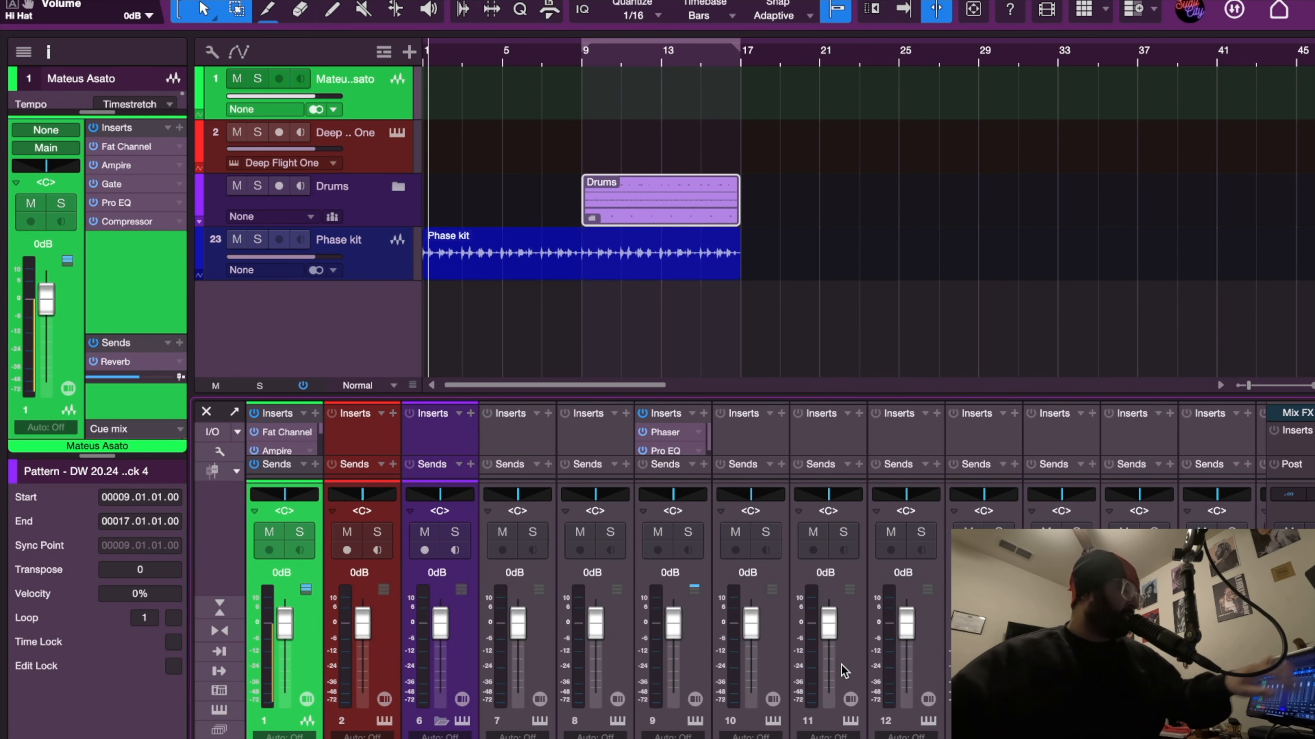